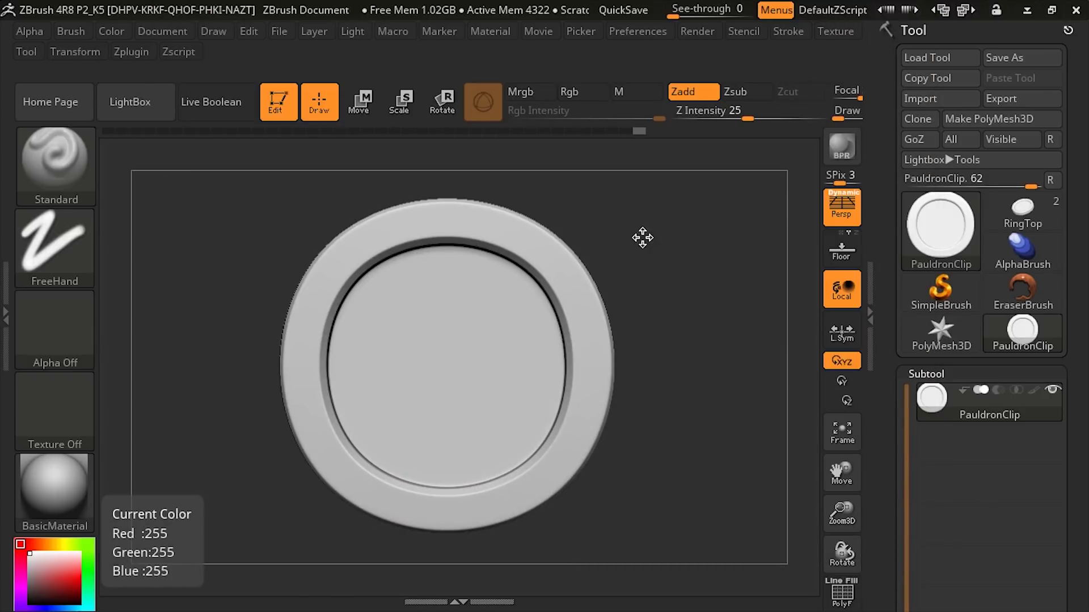
# Try a freehand test stroke on the clip's recessed inner face and undo it.
pyautogui.moveTo(697, 324); pyautogui.dragTo(690, 297)
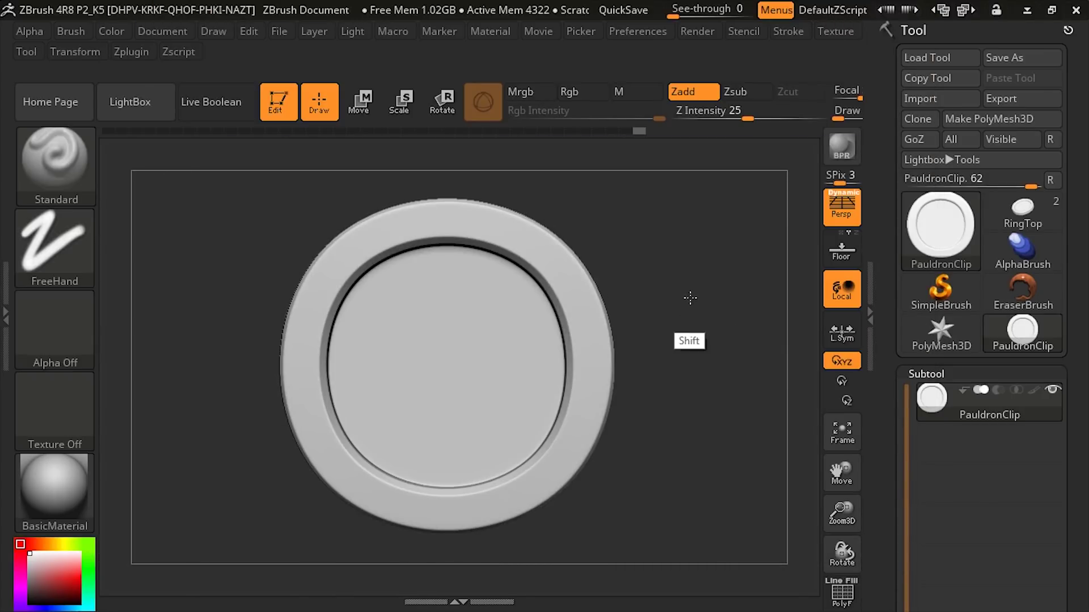
pyautogui.press('ctrl')
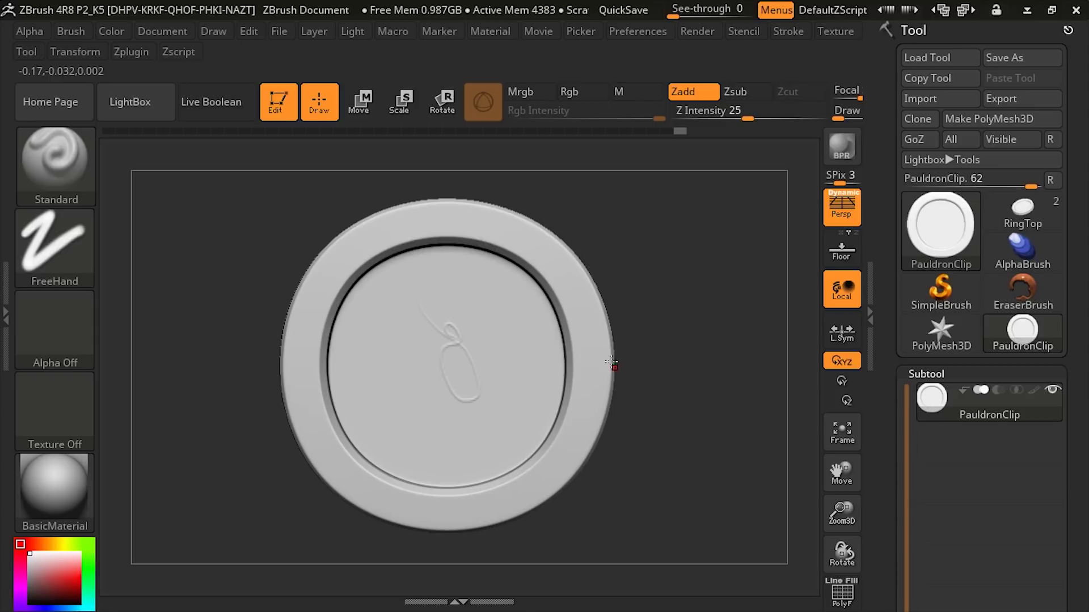
pyautogui.keyDown('alt'); pyautogui.moveTo(665, 283); pyautogui.dragTo(696, 336); pyautogui.keyUp('alt')
pyautogui.hotkey('ctrl', 'z')
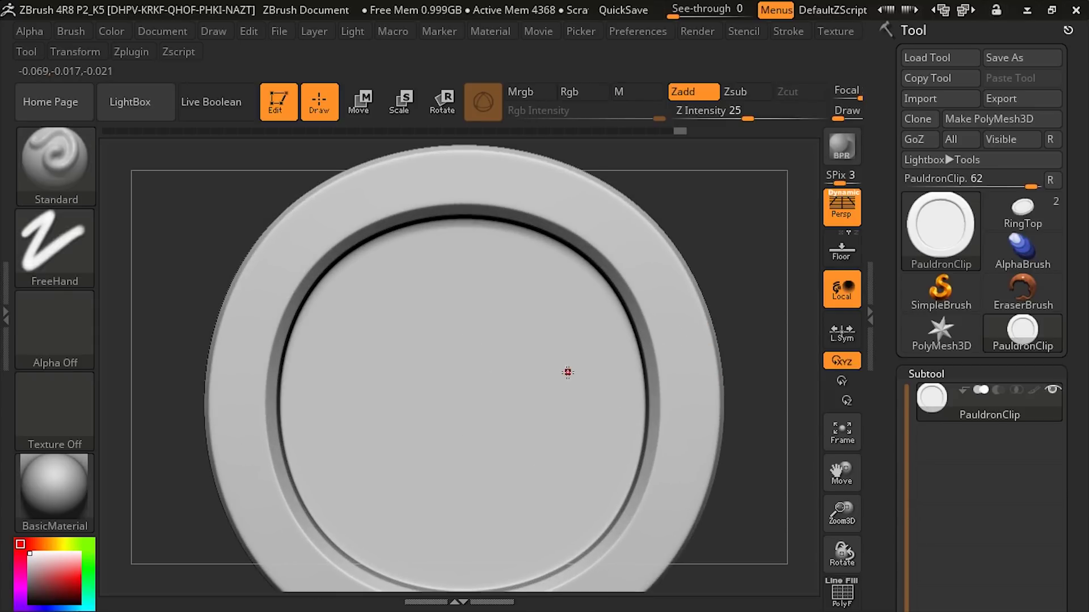
# Subdivide the PauldronClip mesh one more level, test it with a short stroke on the recessed face, and undo that stroke.
pyautogui.hotkey('ctrl', 'd')
pyautogui.moveTo(496, 312); pyautogui.dragTo(515, 356)
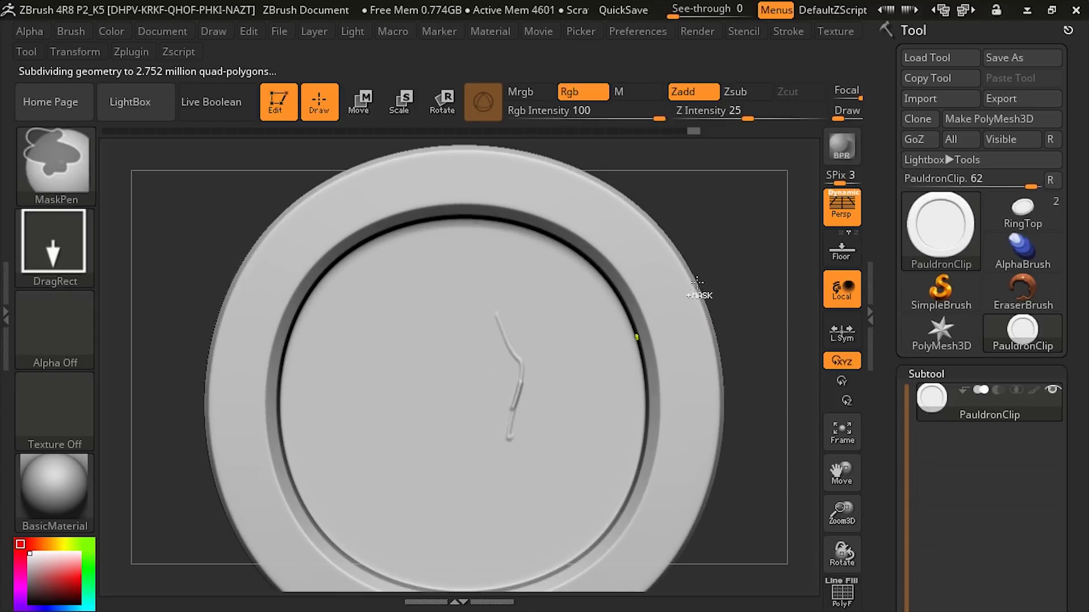
pyautogui.hotkey('ctrl', 'z')
pyautogui.keyDown('alt'); pyautogui.moveTo(730, 260); pyautogui.dragTo(700, 250); pyautogui.keyUp('alt')
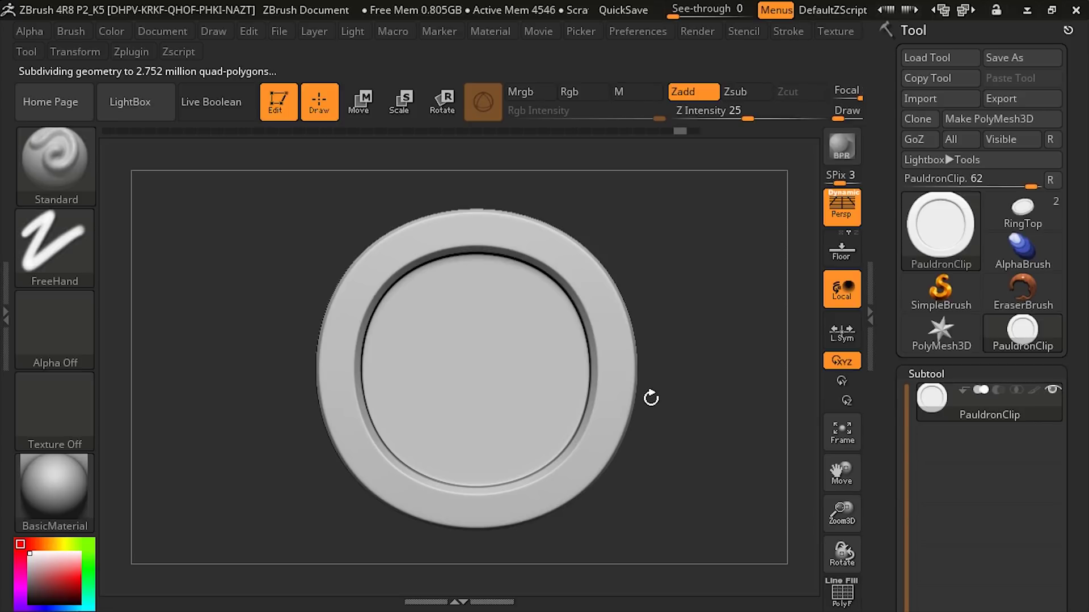
# Import rune_1.psd as the alpha for the Standard brush.
pyautogui.click(32, 29)
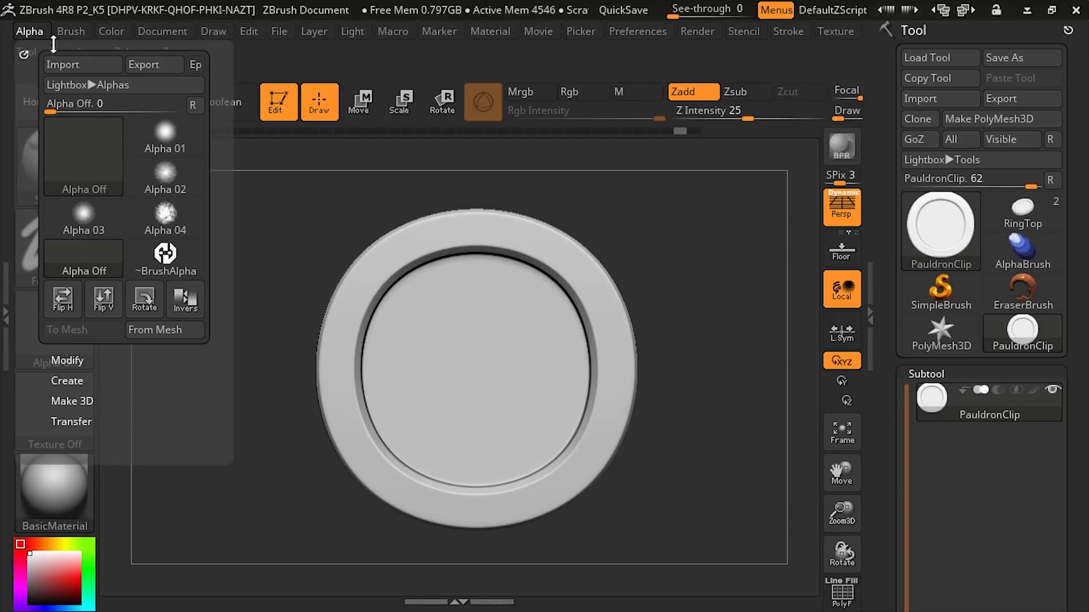
pyautogui.click(77, 66)
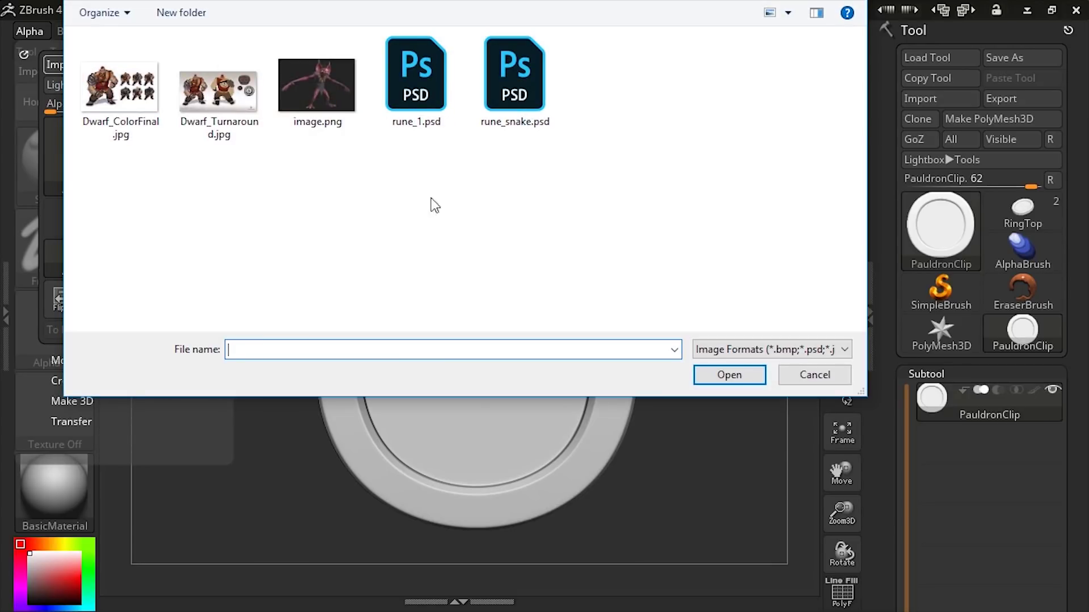
pyautogui.click(416, 85)
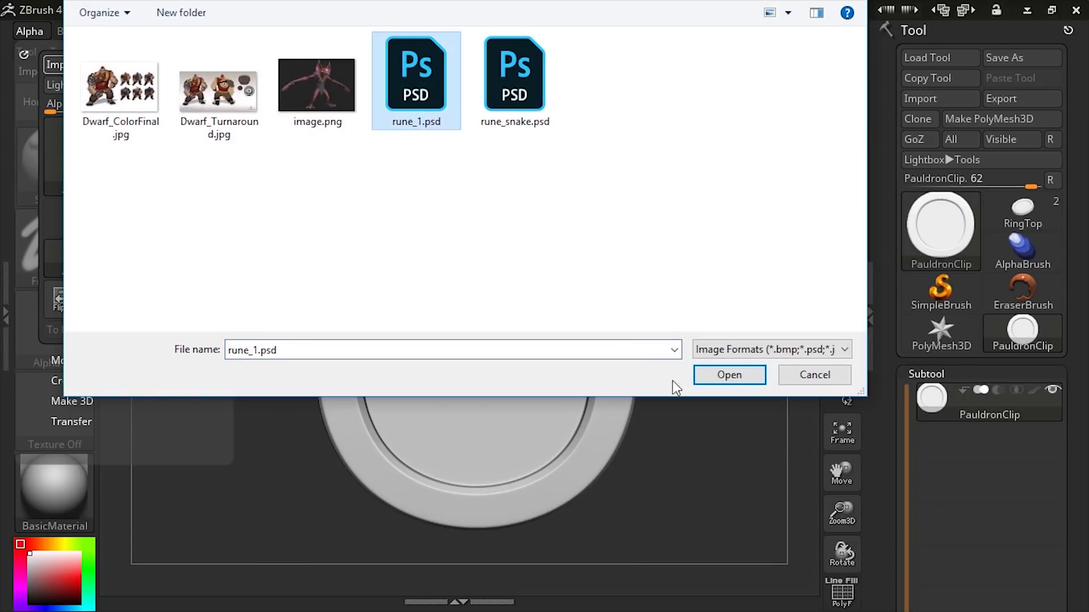
pyautogui.click(729, 376)
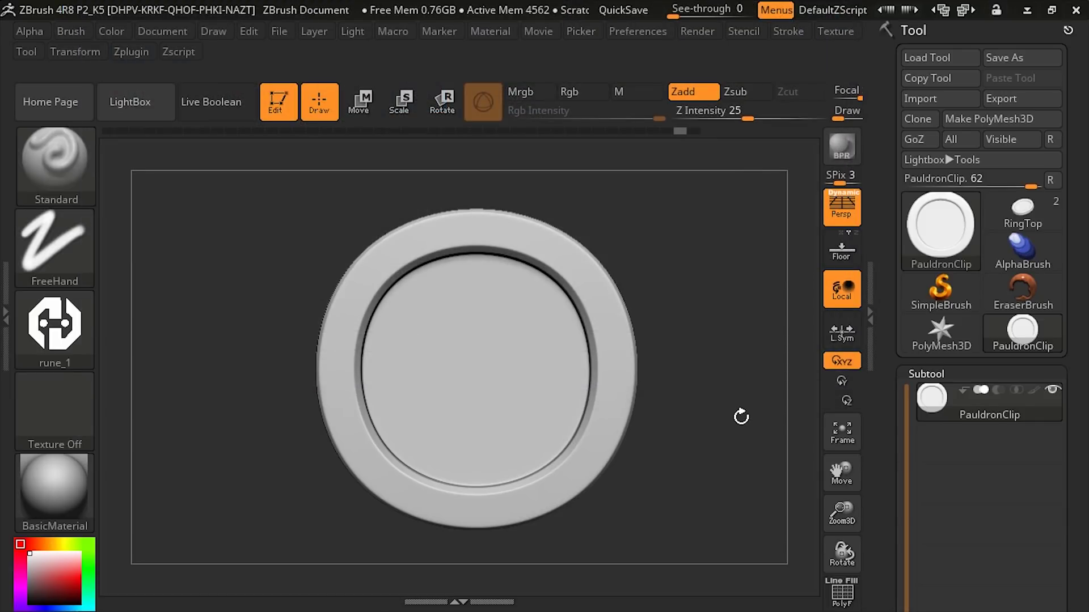
# Set the Standard brush's stroke type to DragRect and lower its focal shift.
pyautogui.moveTo(84, 352)
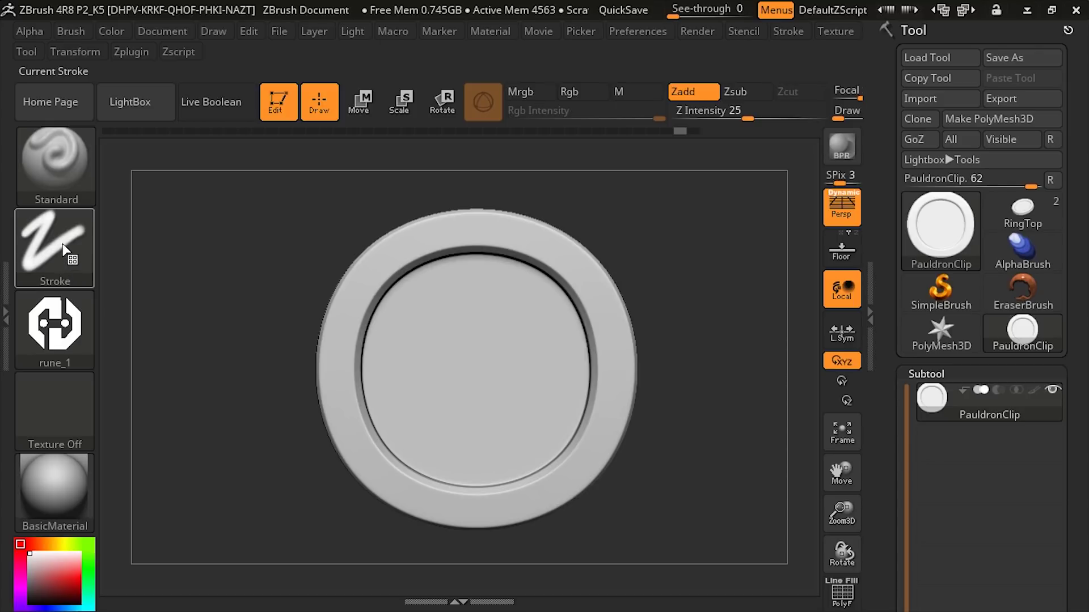
pyautogui.click(62, 249)
pyautogui.click(236, 253)
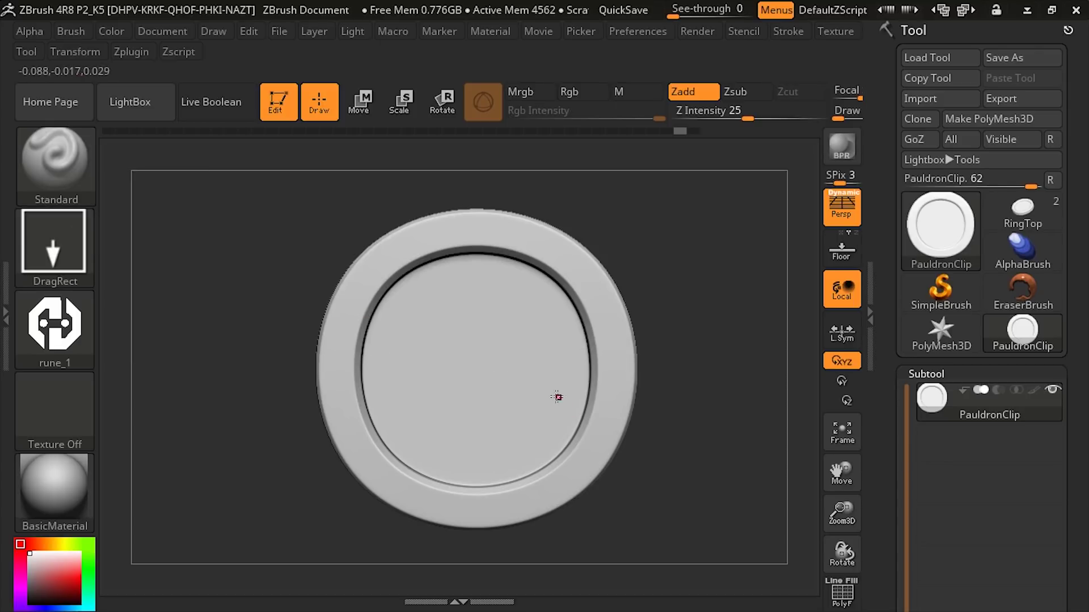
pyautogui.press('space')
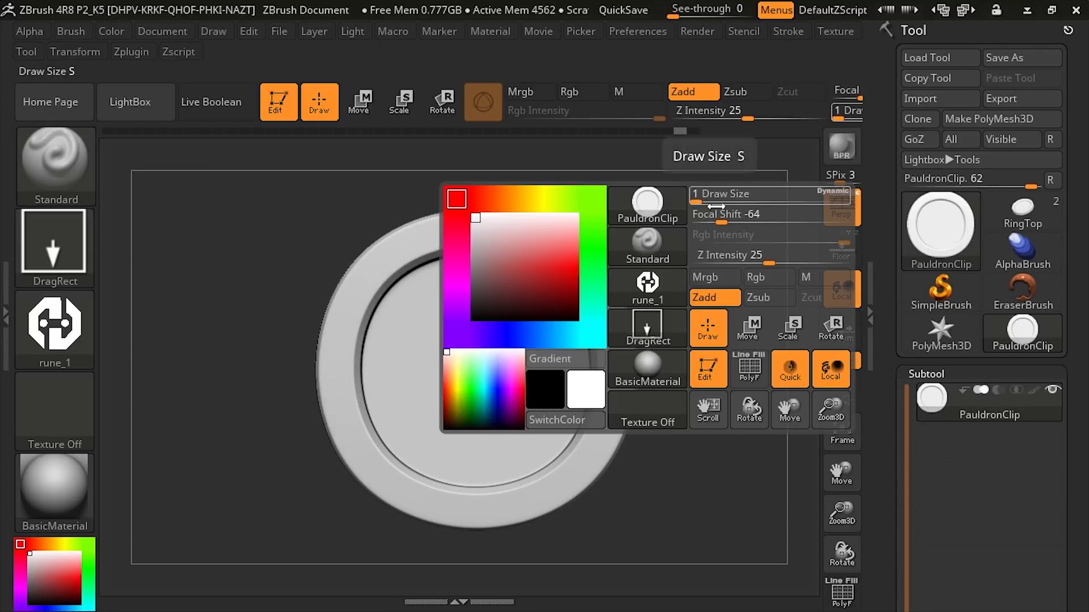
pyautogui.moveTo(732, 216); pyautogui.dragTo(682, 235)
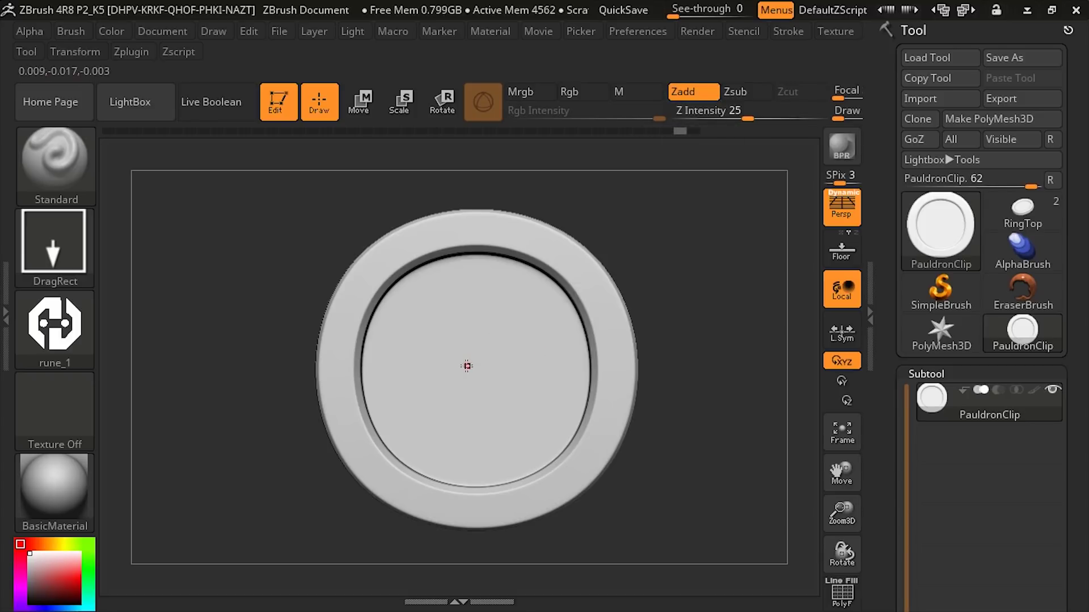
# Try stamping the rune alpha upright from the centre of the recessed face, inspect it, and undo the stamp.
pyautogui.moveTo(473, 363)
pyautogui.mouseDown()
pyautogui.moveTo(555, 414)
pyautogui.moveTo(632, 368)
pyautogui.moveTo(640, 346)
pyautogui.moveTo(632, 375)
pyautogui.moveTo(635, 364)
pyautogui.mouseUp()
pyautogui.moveTo(684, 321); pyautogui.dragTo(683, 336)
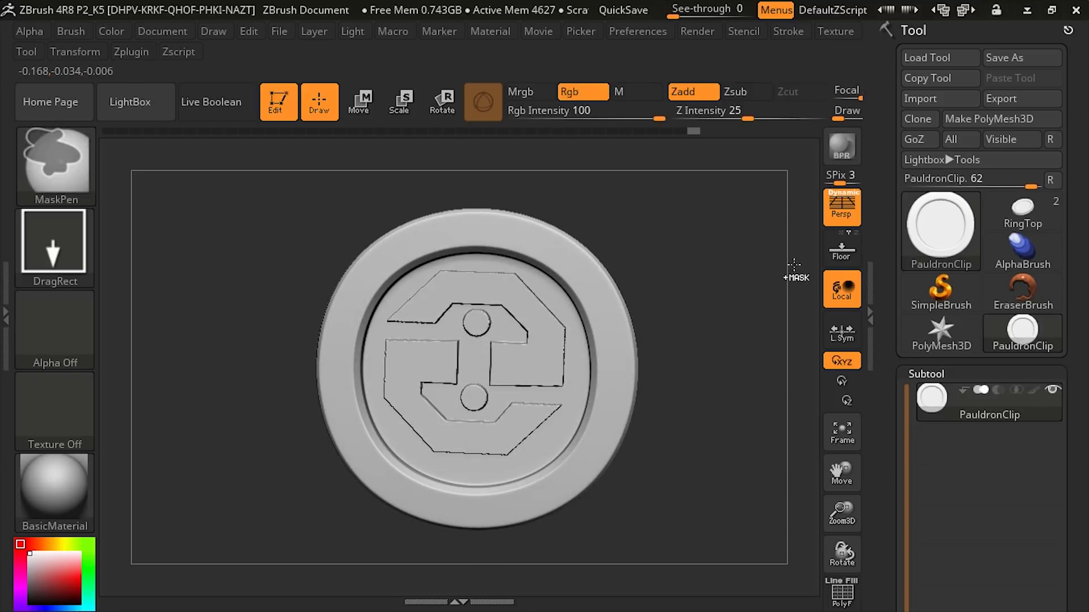
pyautogui.hotkey('ctrl', 'z')
# Turn off perspective and raise the brush's Z Intensity to 34.
pyautogui.click(845, 212)
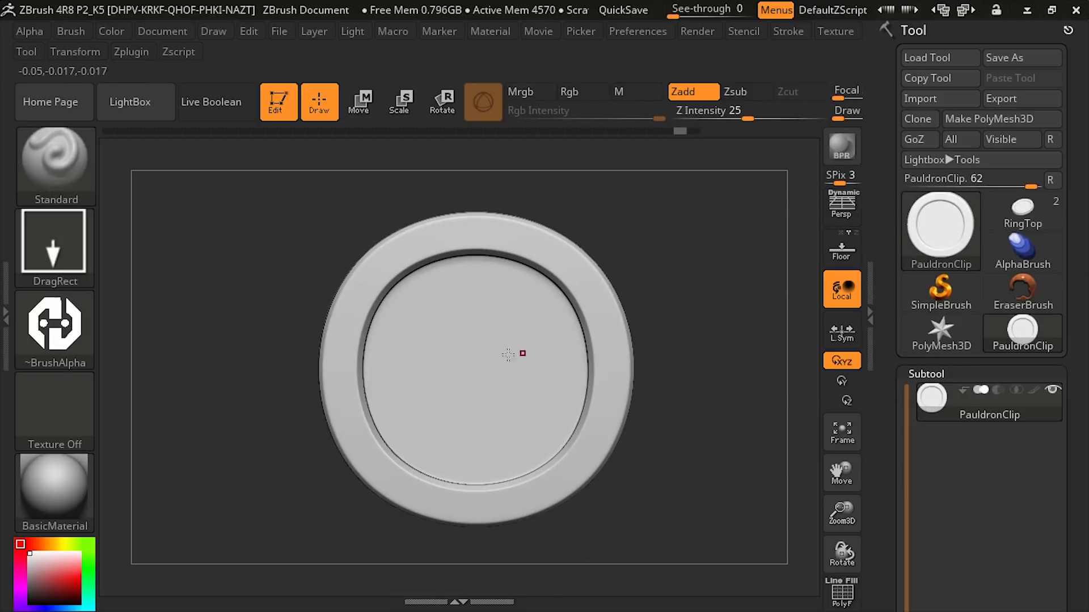
pyautogui.moveTo(477, 364); pyautogui.dragTo(485, 356, button='right')
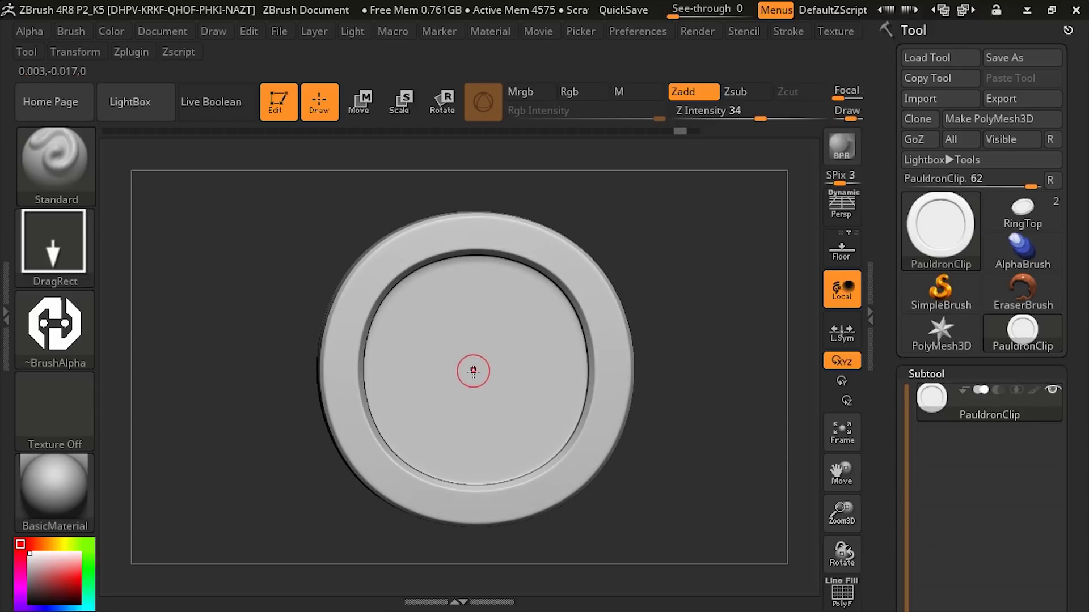
pyautogui.press('shift')
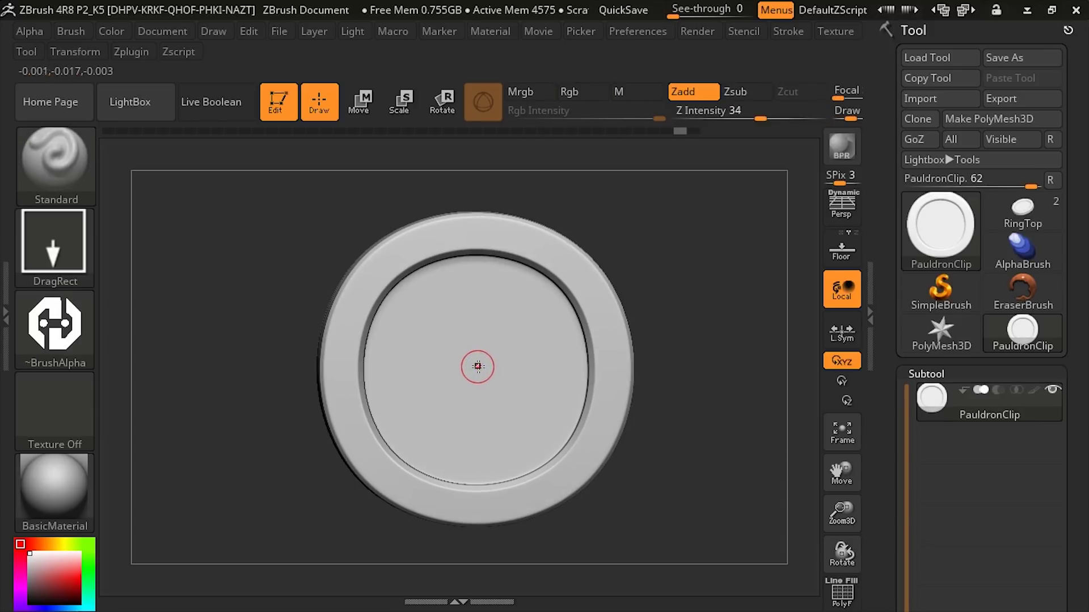
# Show the polyframe to find the disc's centre, stamp the rune diagonally across the recessed face from there, and hide the polyframe.
pyautogui.click(842, 592)
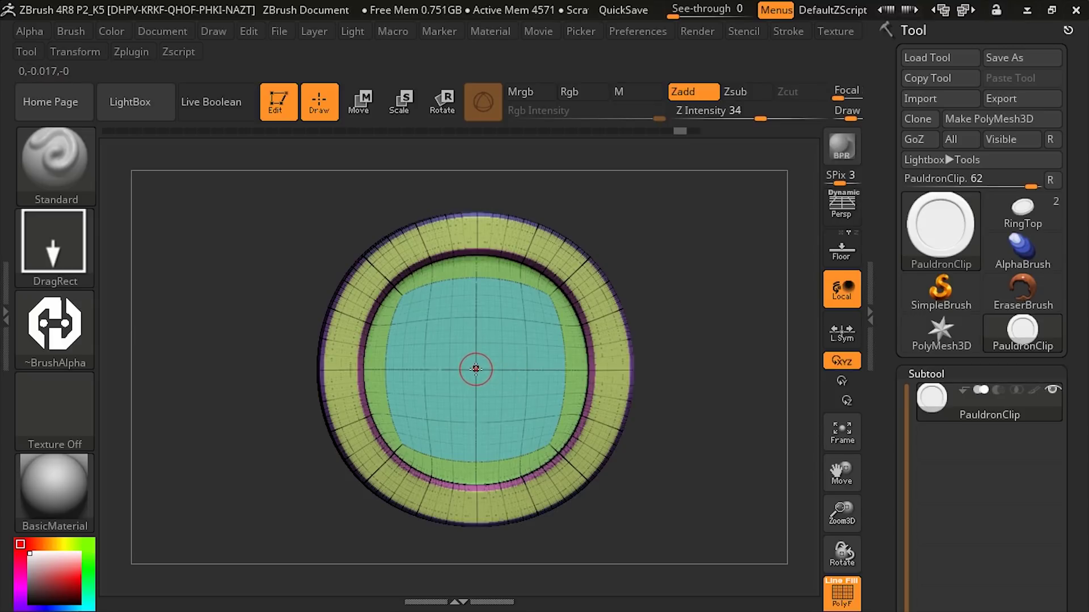
pyautogui.moveTo(487, 371)
pyautogui.mouseDown()
pyautogui.moveTo(624, 292)
pyautogui.moveTo(618, 260)
pyautogui.mouseUp()
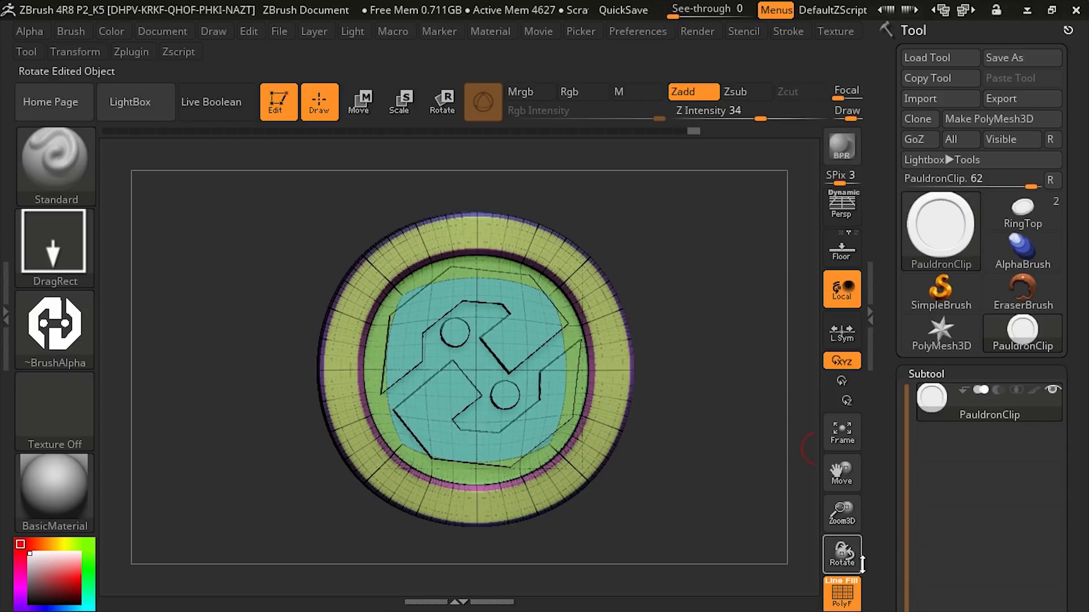
pyautogui.hotkey('shift', 'f')
# Smooth the steep diagonal edge of the rune's upper half and inspect the relief from several angles.
pyautogui.moveTo(744, 329)
pyautogui.mouseDown()
pyautogui.moveTo(720, 311)
pyautogui.moveTo(707, 335)
pyautogui.moveTo(729, 355)
pyautogui.moveTo(674, 284)
pyautogui.moveTo(718, 317)
pyautogui.moveTo(679, 263)
pyautogui.moveTo(685, 281)
pyautogui.mouseUp()
pyautogui.keyDown('alt'); pyautogui.moveTo(685, 280); pyautogui.dragTo(711, 343); pyautogui.keyUp('alt')
pyautogui.keyDown('shift'); pyautogui.moveTo(580, 318); pyautogui.dragTo(577, 318); pyautogui.keyUp('shift')
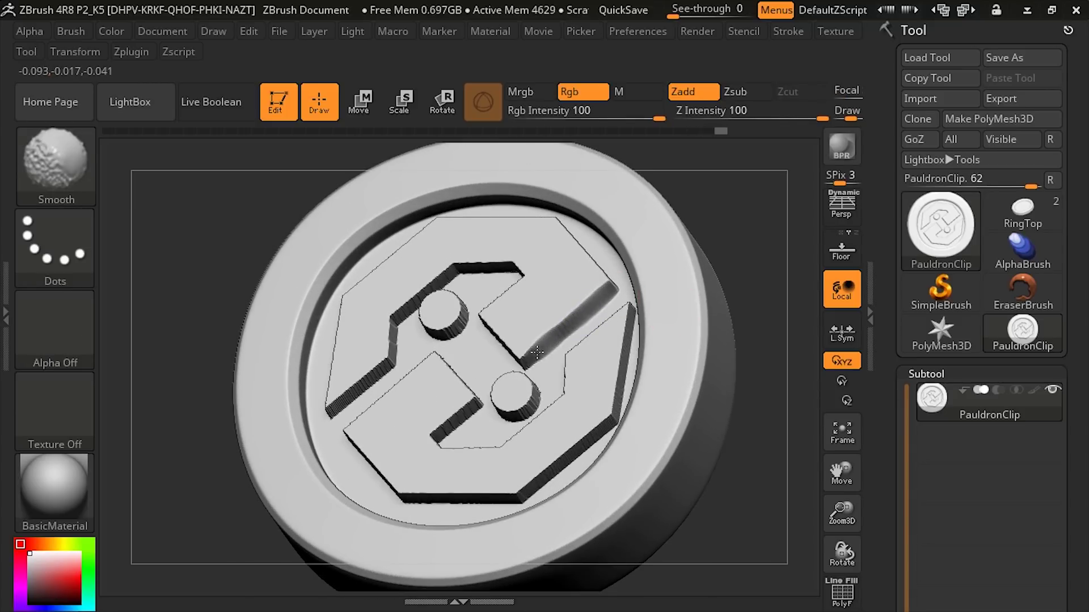
pyautogui.keyDown('shift'); pyautogui.moveTo(536, 352); pyautogui.dragTo(608, 294); pyautogui.keyUp('shift')
pyautogui.moveTo(759, 253); pyautogui.dragTo(709, 224)
pyautogui.moveTo(761, 190); pyautogui.dragTo(718, 197)
pyautogui.moveTo(731, 244)
pyautogui.mouseDown()
pyautogui.moveTo(761, 272)
pyautogui.moveTo(749, 246)
pyautogui.mouseUp()
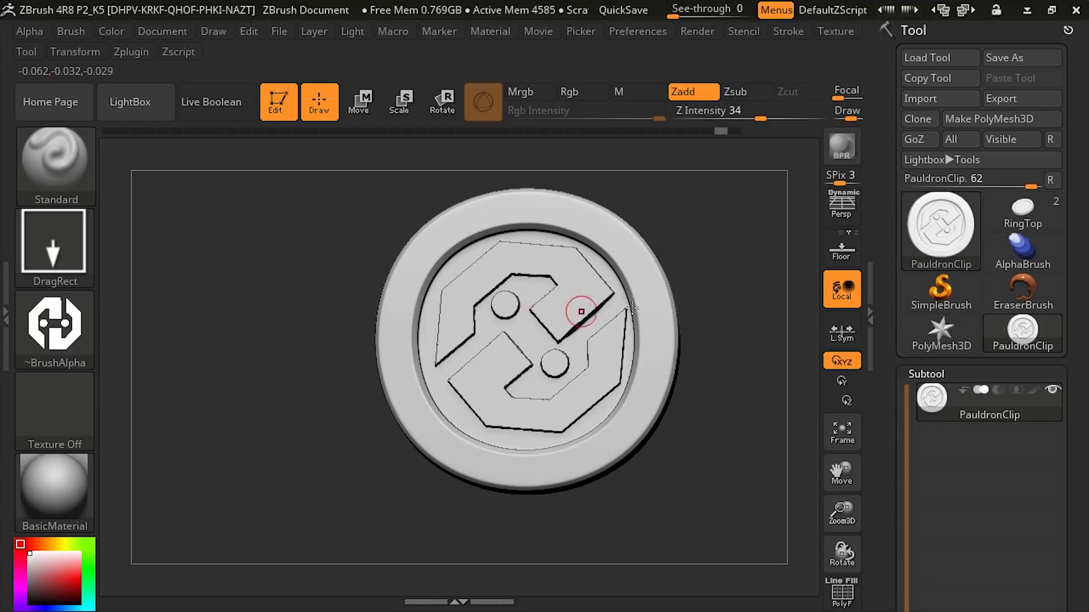
pyautogui.moveTo(725, 295)
pyautogui.mouseDown()
pyautogui.moveTo(743, 301)
pyautogui.moveTo(715, 275)
pyautogui.moveTo(722, 383)
pyautogui.moveTo(686, 307)
pyautogui.moveTo(725, 406)
pyautogui.moveTo(666, 380)
pyautogui.mouseUp()
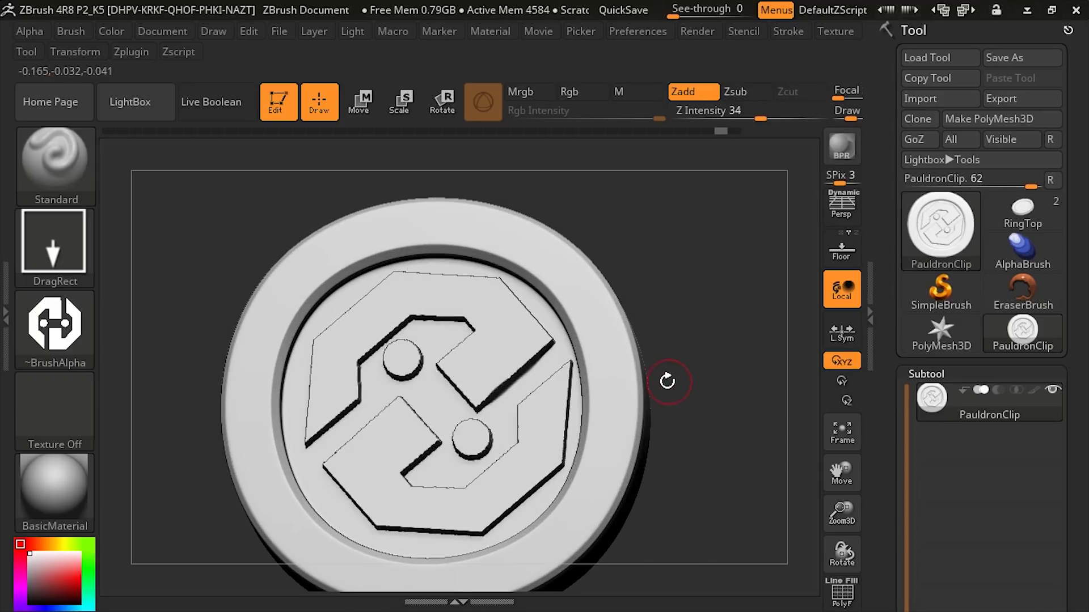
# Subdivide the clip mesh another level and smooth the edges of the rune's upper half.
pyautogui.press('ctrl')
pyautogui.hotkey('ctrl', 'd')
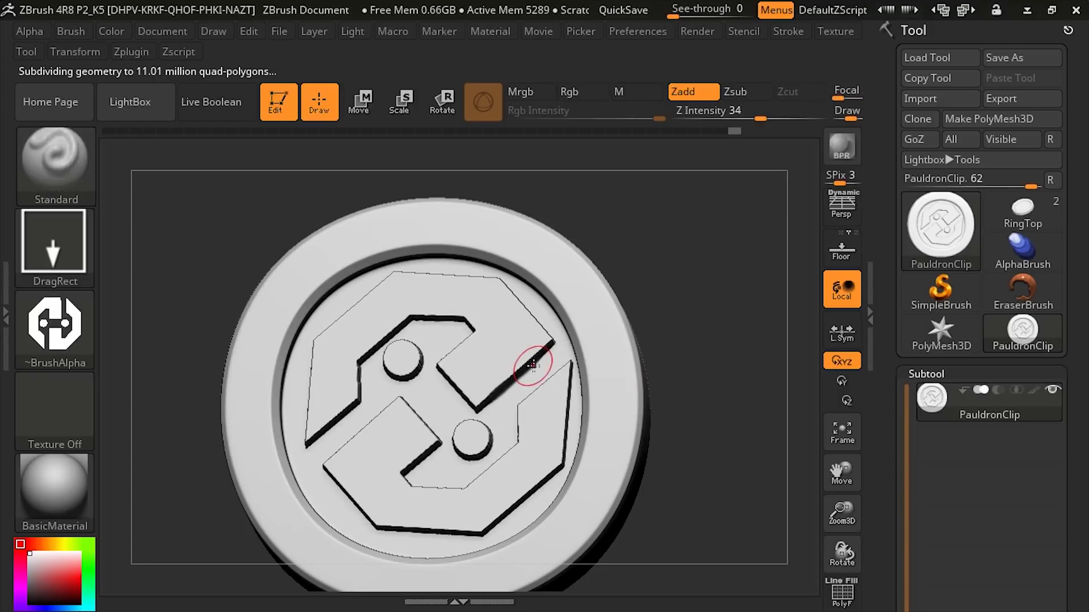
pyautogui.press('shift')
pyautogui.moveTo(497, 390)
pyautogui.keyDown('shift'); pyautogui.mouseDown()
pyautogui.moveTo(444, 311)
pyautogui.moveTo(321, 330)
pyautogui.mouseUp(); pyautogui.keyUp('shift')
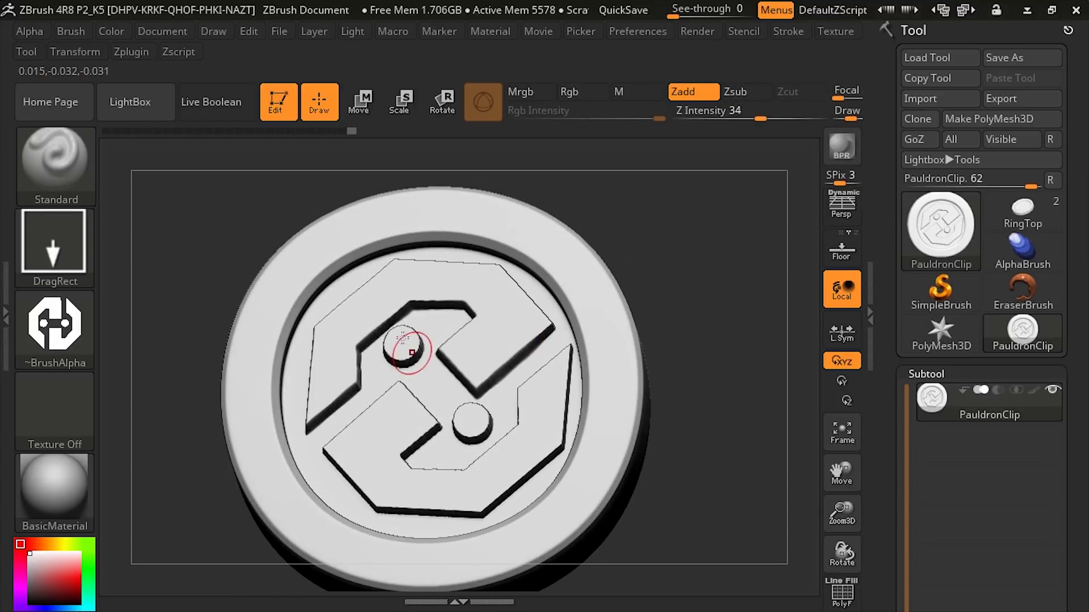
# Smooth the rims of the rune's two round studs and the edges of its lower half, and check the whole clip.
pyautogui.press('shift')
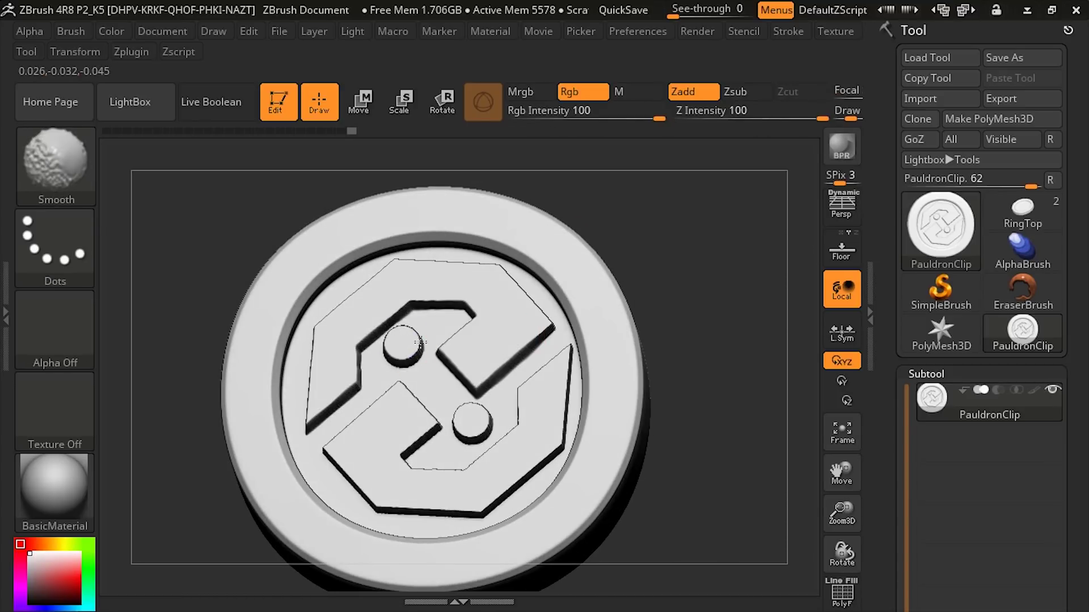
pyautogui.keyDown('shift'); pyautogui.moveTo(419, 342); pyautogui.dragTo(398, 340); pyautogui.keyUp('shift')
pyautogui.moveTo(461, 410)
pyautogui.keyDown('shift'); pyautogui.mouseDown()
pyautogui.moveTo(482, 434)
pyautogui.moveTo(460, 415)
pyautogui.moveTo(462, 465)
pyautogui.mouseUp(); pyautogui.keyUp('shift')
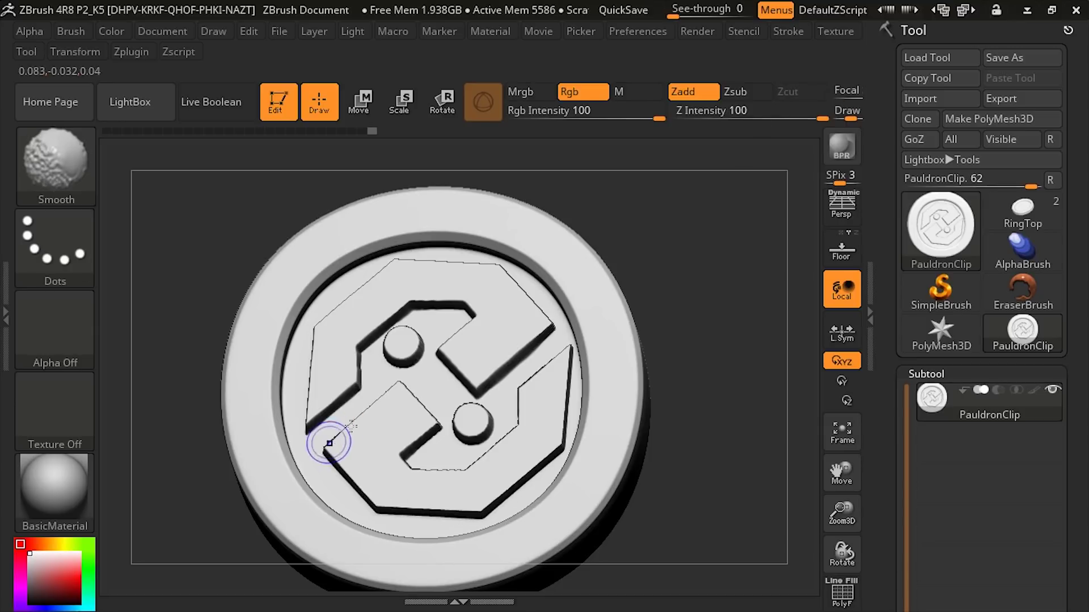
pyautogui.keyDown('shift'); pyautogui.moveTo(329, 440); pyautogui.dragTo(393, 391); pyautogui.keyUp('shift')
pyautogui.moveTo(675, 303)
pyautogui.mouseDown()
pyautogui.moveTo(715, 352)
pyautogui.moveTo(709, 363)
pyautogui.mouseUp()
pyautogui.keyDown('alt'); pyautogui.moveTo(695, 363); pyautogui.dragTo(621, 319); pyautogui.keyUp('alt')
pyautogui.moveTo(659, 389); pyautogui.dragTo(676, 410)
pyautogui.keyDown('alt'); pyautogui.moveTo(649, 396); pyautogui.dragTo(699, 367); pyautogui.keyUp('alt')
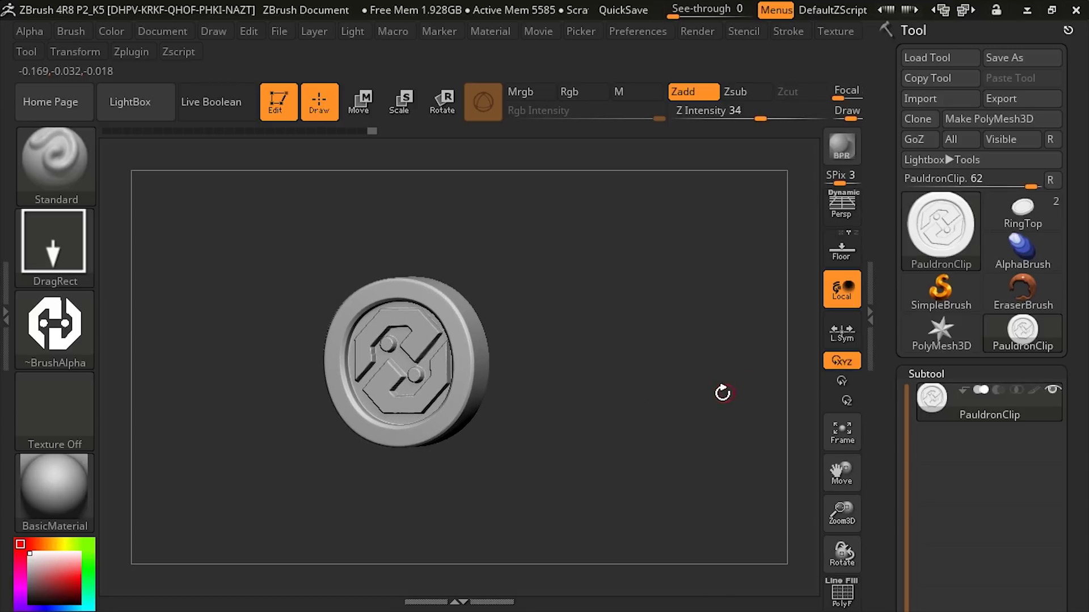
pyautogui.moveTo(659, 379); pyautogui.dragTo(677, 400)
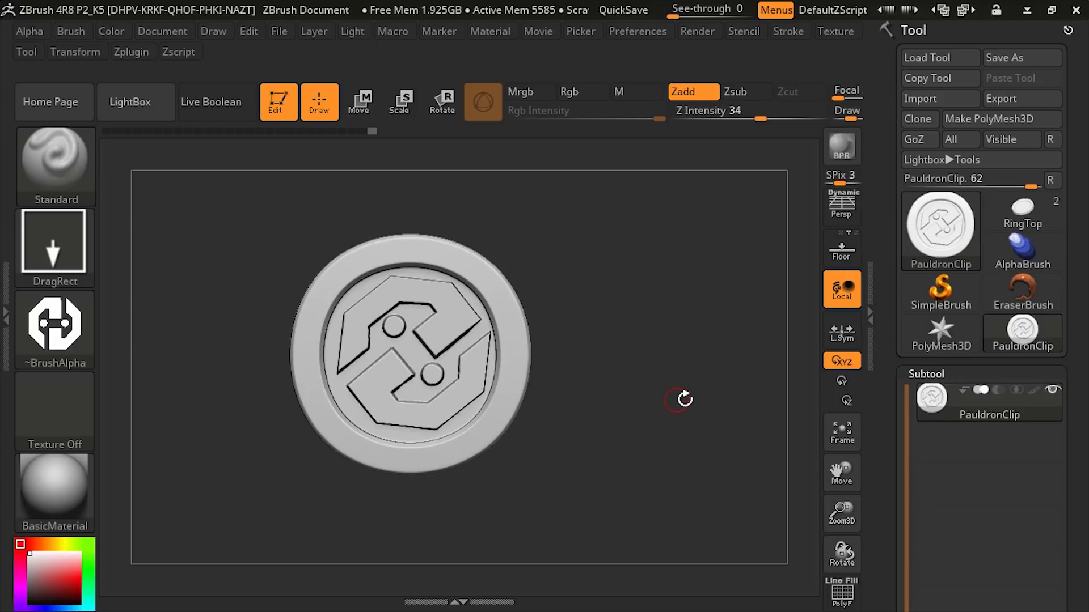
# Switch the active tool to the PolyMesh3D star.
pyautogui.moveTo(1025, 226)
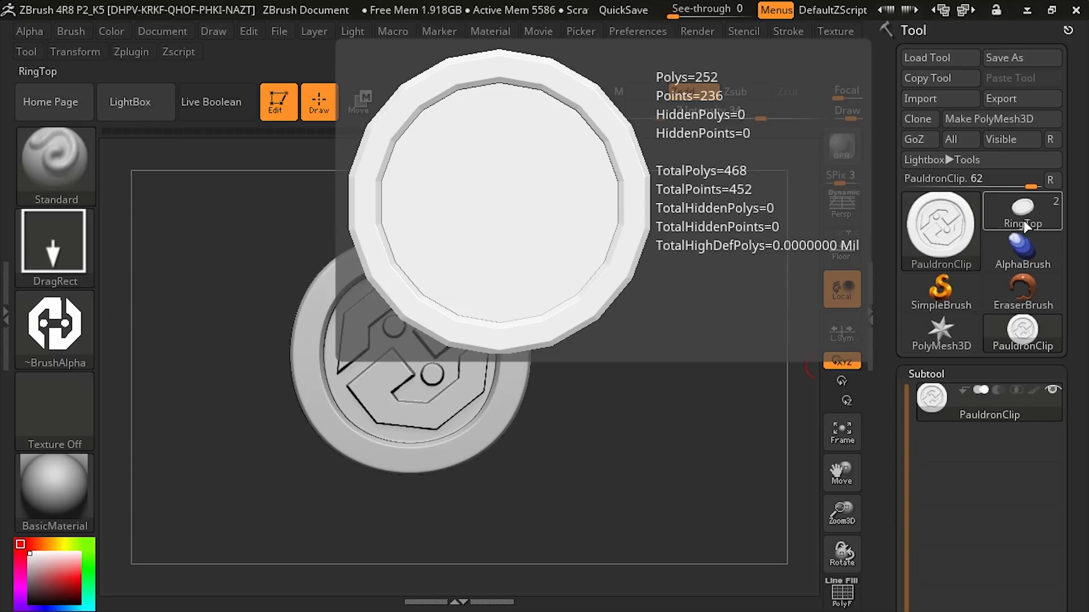
pyautogui.click(940, 332)
pyautogui.moveTo(711, 481); pyautogui.dragTo(708, 408)
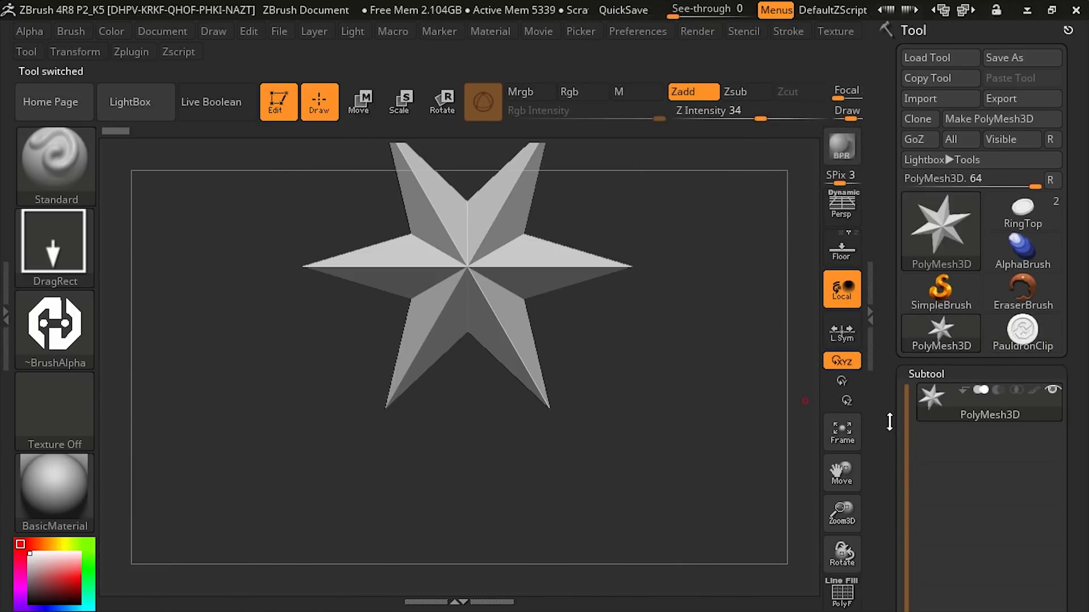
# Raise the ShadowBox resolution in the star's geometry settings and turn ShadowBox on for it.
pyautogui.moveTo(889, 422); pyautogui.dragTo(914, 233)
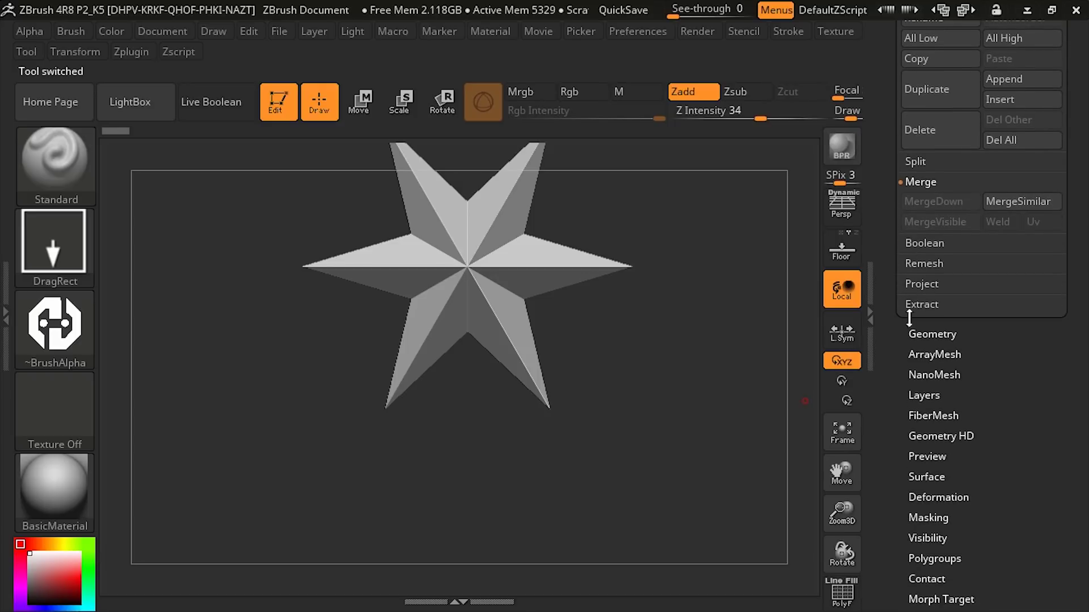
pyautogui.moveTo(892, 401); pyautogui.dragTo(909, 323)
pyautogui.scroll(-3, 936, 236)
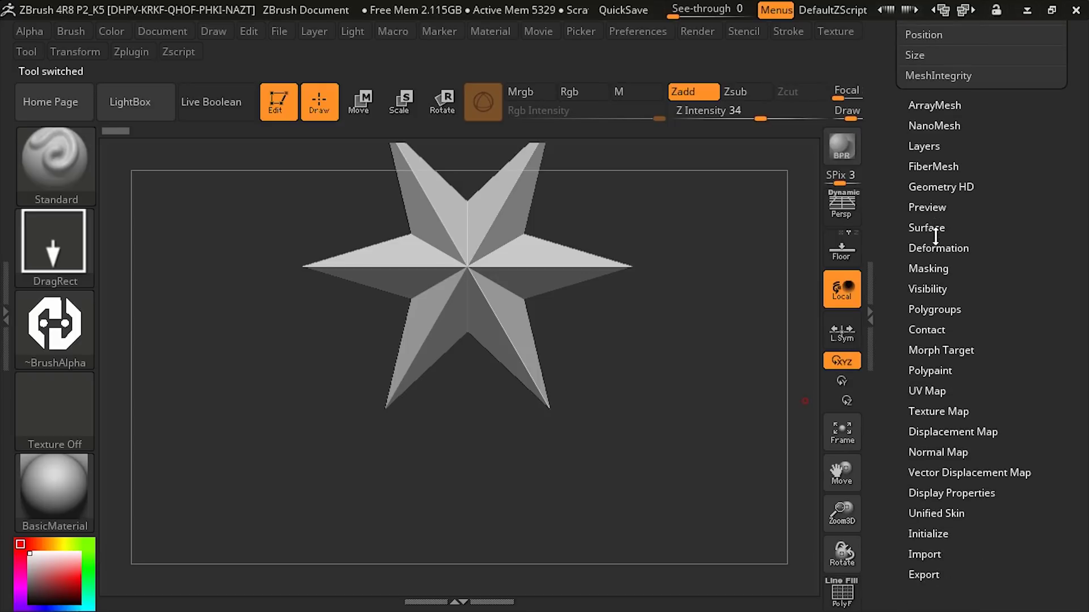
pyautogui.scroll(6, 904, 243)
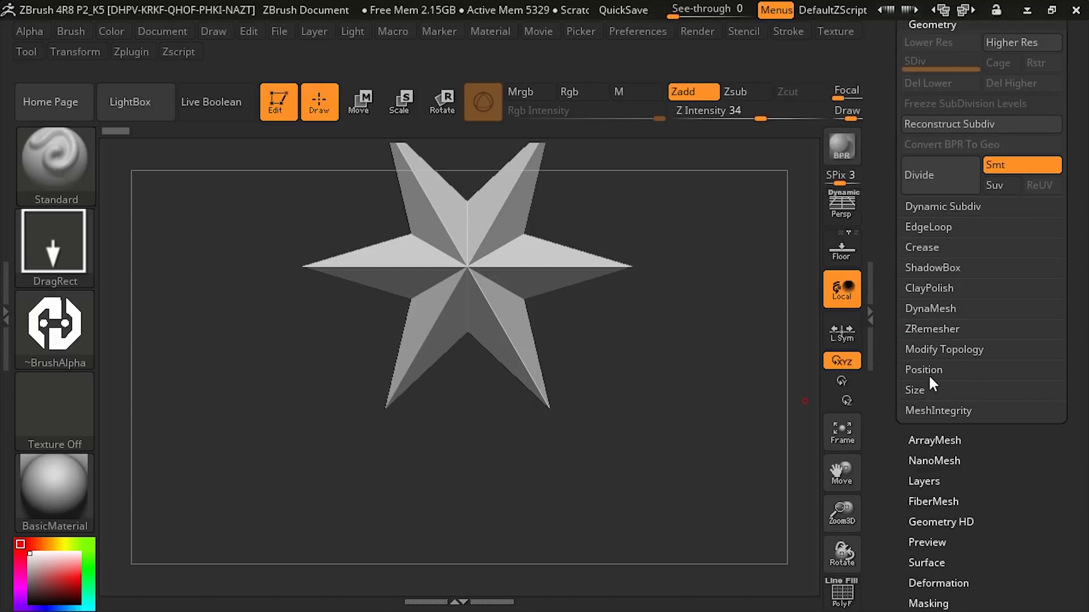
pyautogui.keyDown('alt'); pyautogui.moveTo(702, 299); pyautogui.dragTo(687, 421); pyautogui.keyUp('alt')
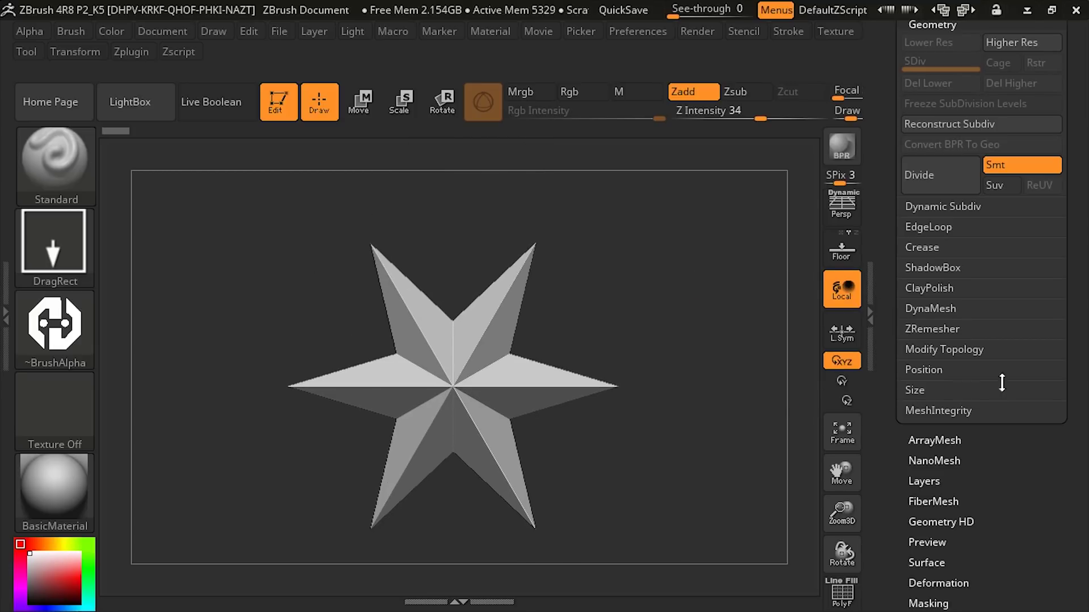
pyautogui.click(947, 268)
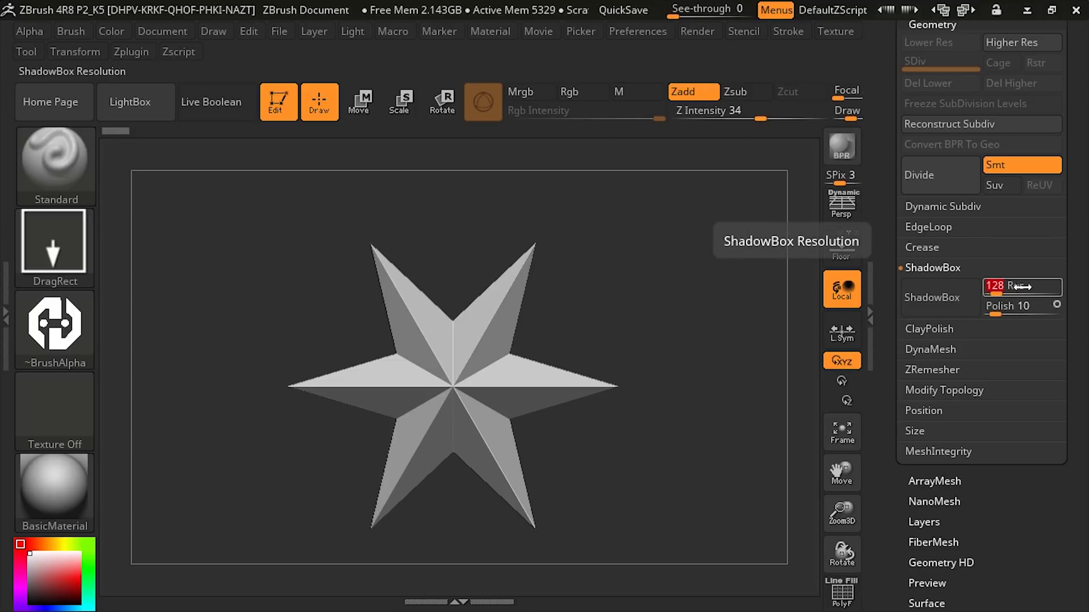
pyautogui.press('Return')
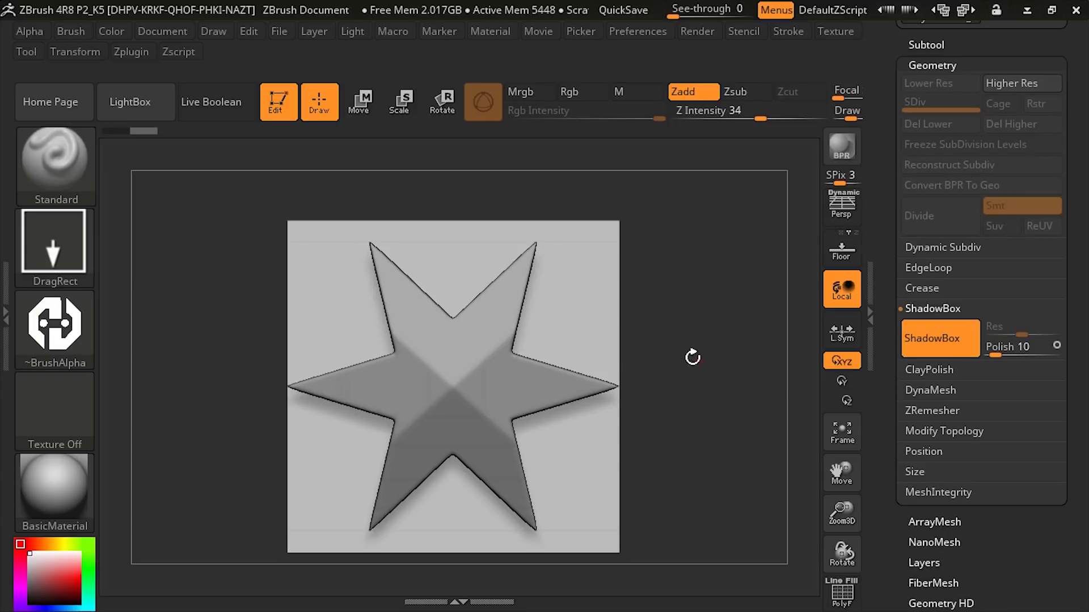
# Inspect the star's projections on the ShadowBox walls and clear all masks to empty the box.
pyautogui.moveTo(686, 380); pyautogui.dragTo(648, 374)
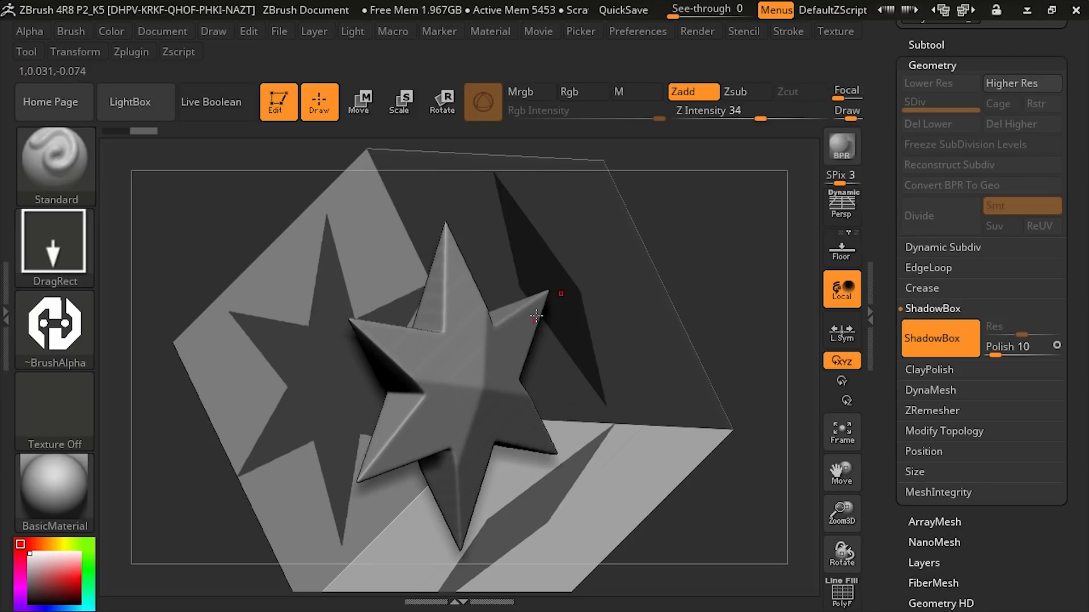
pyautogui.moveTo(733, 287); pyautogui.dragTo(692, 289)
pyautogui.moveTo(738, 344)
pyautogui.mouseDown()
pyautogui.moveTo(729, 321)
pyautogui.moveTo(741, 318)
pyautogui.moveTo(730, 341)
pyautogui.moveTo(754, 340)
pyautogui.moveTo(736, 350)
pyautogui.moveTo(729, 462)
pyautogui.moveTo(734, 409)
pyautogui.moveTo(700, 342)
pyautogui.moveTo(661, 369)
pyautogui.mouseUp()
pyautogui.moveTo(673, 321)
pyautogui.mouseDown()
pyautogui.moveTo(702, 350)
pyautogui.moveTo(691, 360)
pyautogui.mouseUp()
pyautogui.press('ctrl')
pyautogui.moveTo(263, 182)
pyautogui.keyDown('ctrl'); pyautogui.mouseDown()
pyautogui.moveTo(411, 338)
pyautogui.moveTo(707, 530)
pyautogui.mouseUp(); pyautogui.keyUp('ctrl')
pyautogui.moveTo(689, 439)
pyautogui.mouseDown()
pyautogui.moveTo(688, 408)
pyautogui.moveTo(669, 420)
pyautogui.moveTo(685, 396)
pyautogui.moveTo(705, 401)
pyautogui.mouseUp()
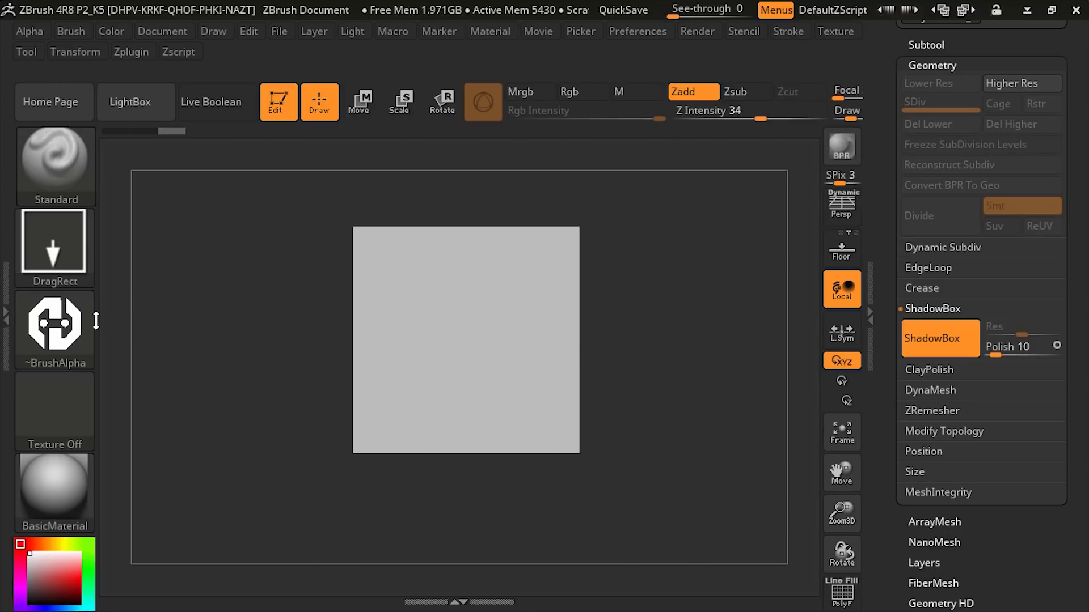
# Import rune_snake.psd as a new alpha.
pyautogui.click(35, 34)
pyautogui.click(62, 67)
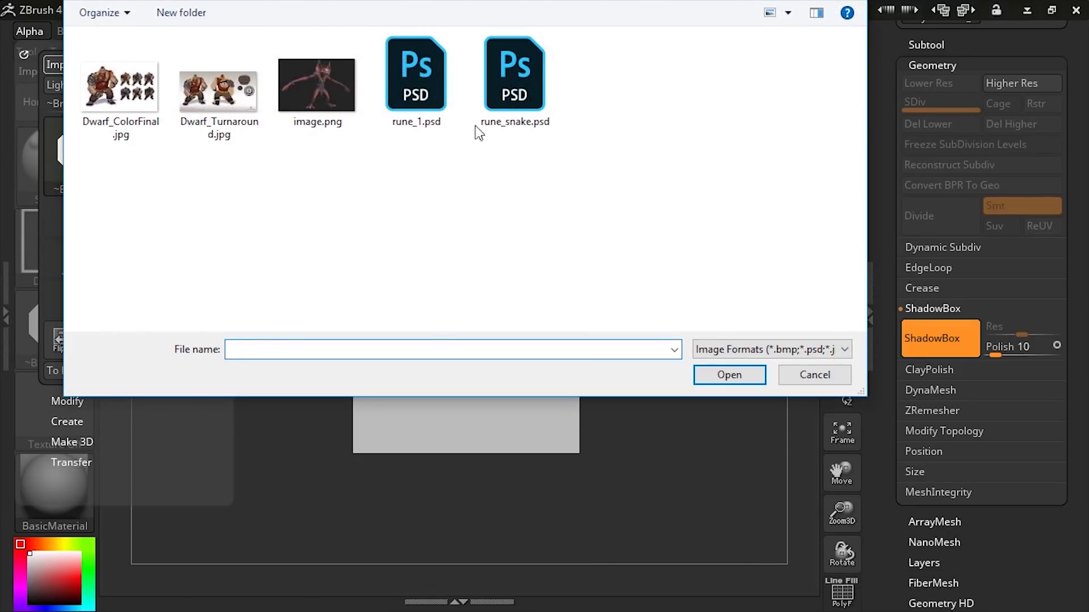
pyautogui.click(499, 108)
pyautogui.click(729, 375)
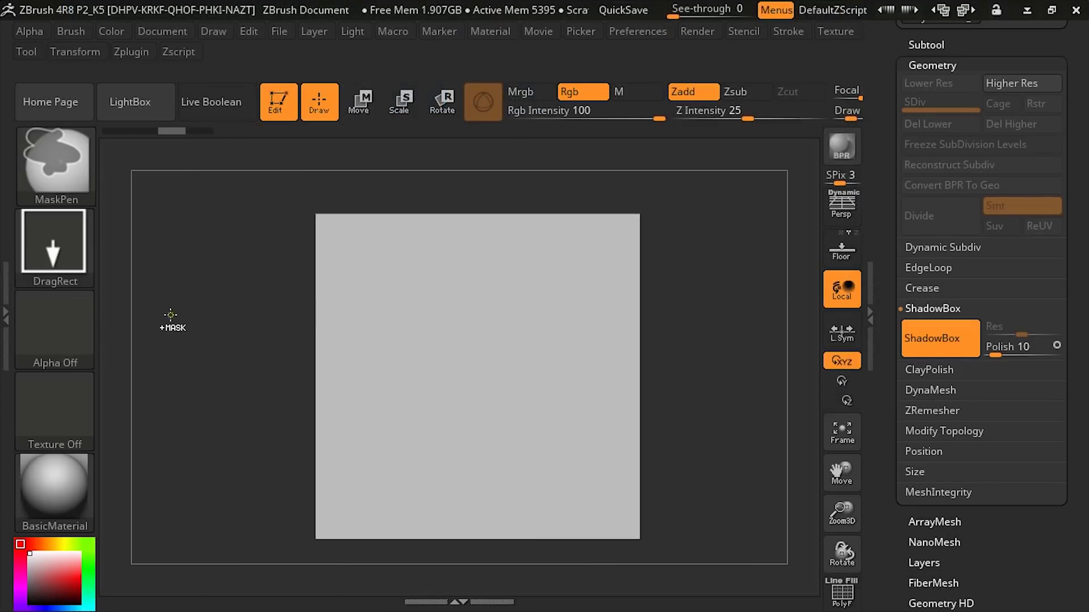
# Assign the rune_snake alpha to the MaskPen brush and stamp it from the centre of the ShadowBox's back wall.
pyautogui.click(63, 339)
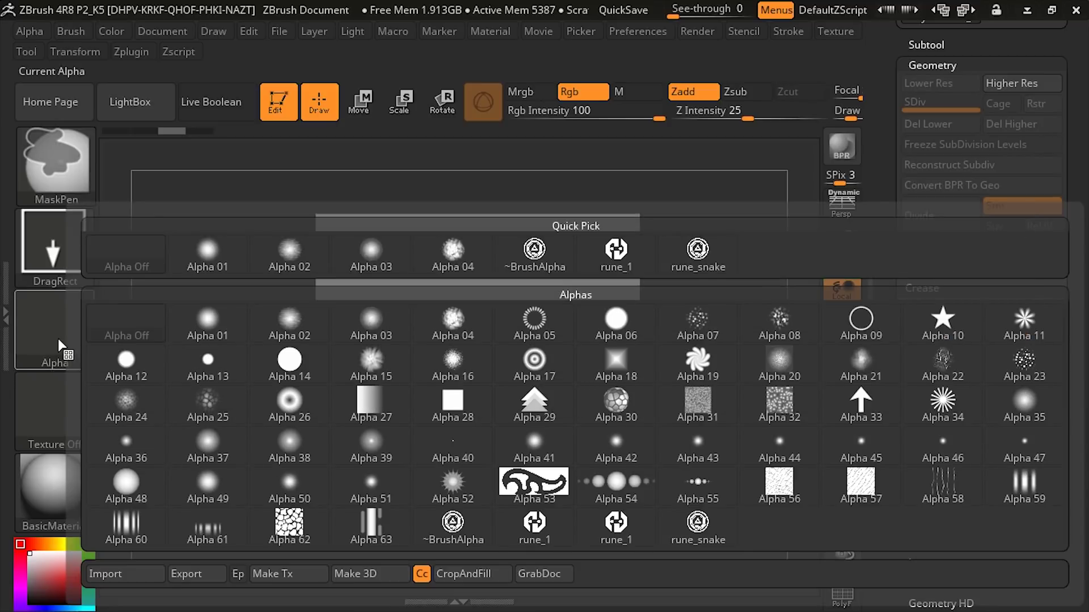
pyautogui.click(685, 525)
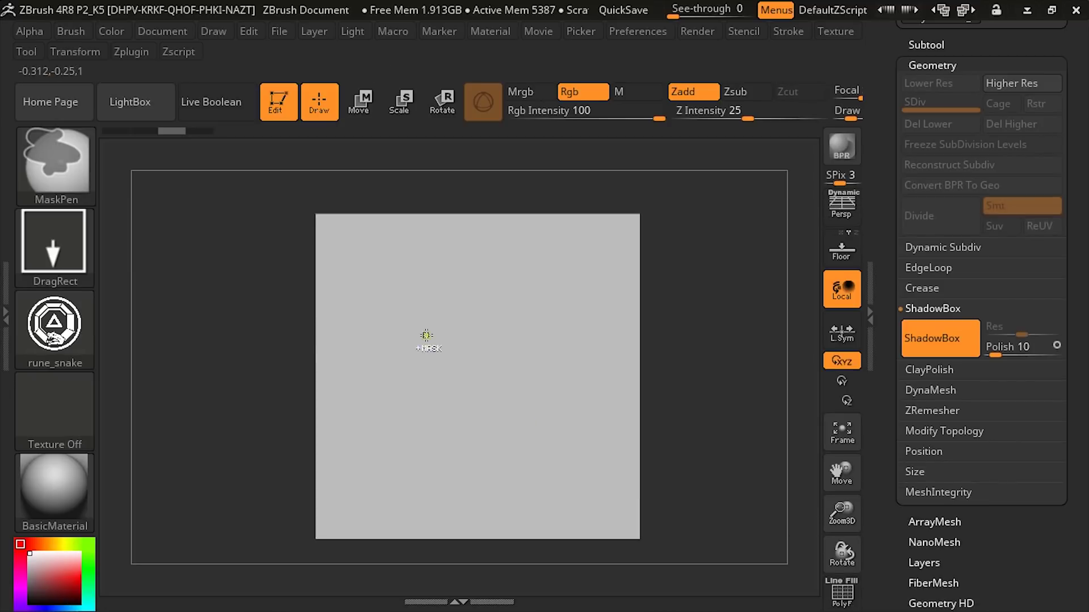
pyautogui.moveTo(470, 373)
pyautogui.mouseDown()
pyautogui.moveTo(510, 452)
pyautogui.moveTo(535, 462)
pyautogui.moveTo(587, 253)
pyautogui.mouseUp()
pyautogui.hotkey('ctrl', 'z')
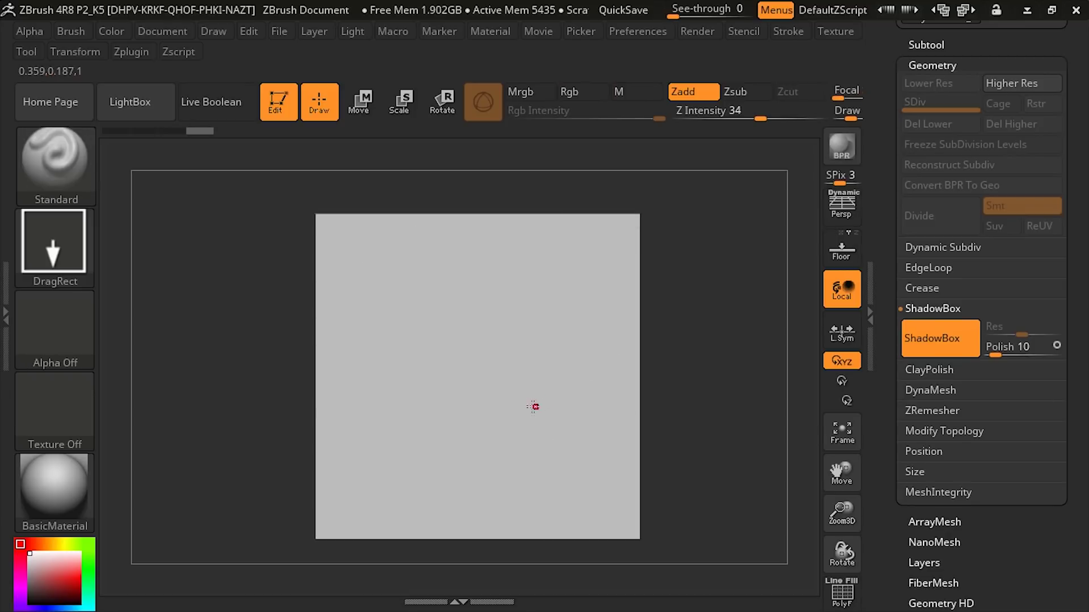
pyautogui.moveTo(525, 406)
pyautogui.mouseDown()
pyautogui.moveTo(652, 409)
pyautogui.moveTo(712, 436)
pyautogui.moveTo(699, 428)
pyautogui.mouseUp()
pyautogui.moveTo(728, 375); pyautogui.dragTo(684, 270)
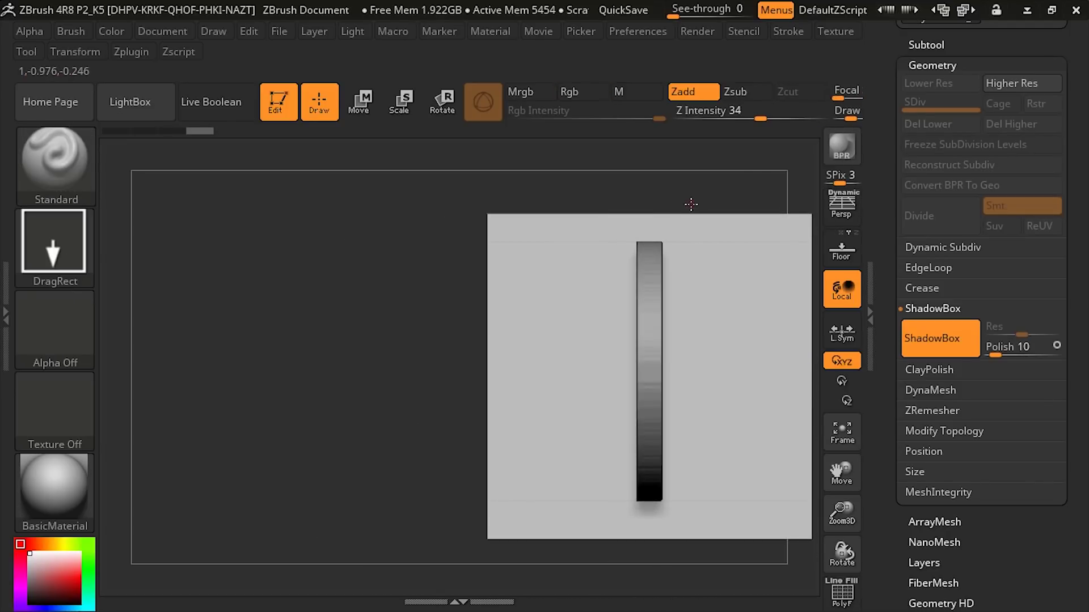
# Turn off the mask brush's alpha, adjust the emblem's depth with a side-wall mask, and switch ShadowBox off.
pyautogui.moveTo(690, 204)
pyautogui.mouseDown()
pyautogui.moveTo(491, 189)
pyautogui.moveTo(578, 196)
pyautogui.moveTo(505, 195)
pyautogui.moveTo(576, 195)
pyautogui.moveTo(567, 205)
pyautogui.moveTo(543, 211)
pyautogui.moveTo(566, 151)
pyautogui.moveTo(468, 203)
pyautogui.moveTo(495, 559)
pyautogui.mouseUp()
pyautogui.keyDown('ctrl'); pyautogui.click(69, 332); pyautogui.keyUp('ctrl')
pyautogui.keyDown('ctrl'); pyautogui.click(111, 318); pyautogui.keyUp('ctrl')
pyautogui.moveTo(540, 204)
pyautogui.mouseDown()
pyautogui.moveTo(522, 187)
pyautogui.moveTo(482, 187)
pyautogui.moveTo(505, 177)
pyautogui.moveTo(461, 173)
pyautogui.mouseUp()
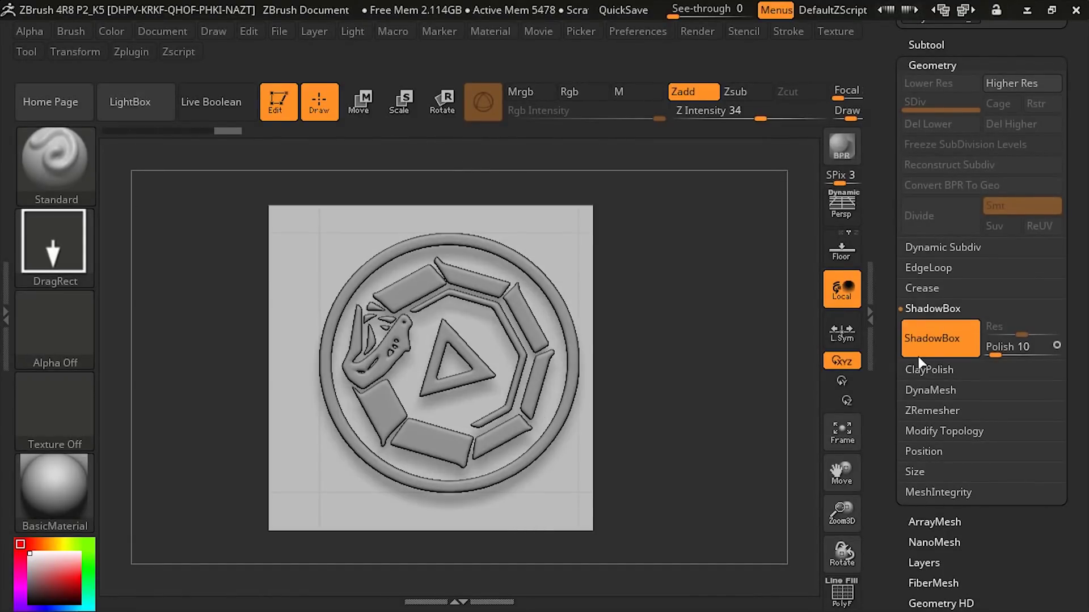
pyautogui.click(922, 357)
pyautogui.moveTo(676, 348); pyautogui.dragTo(703, 363)
# Switch to the RingTop tool and append the PolyMesh3D_2 snake emblem as a subtool.
pyautogui.moveTo(885, 249); pyautogui.dragTo(898, 390)
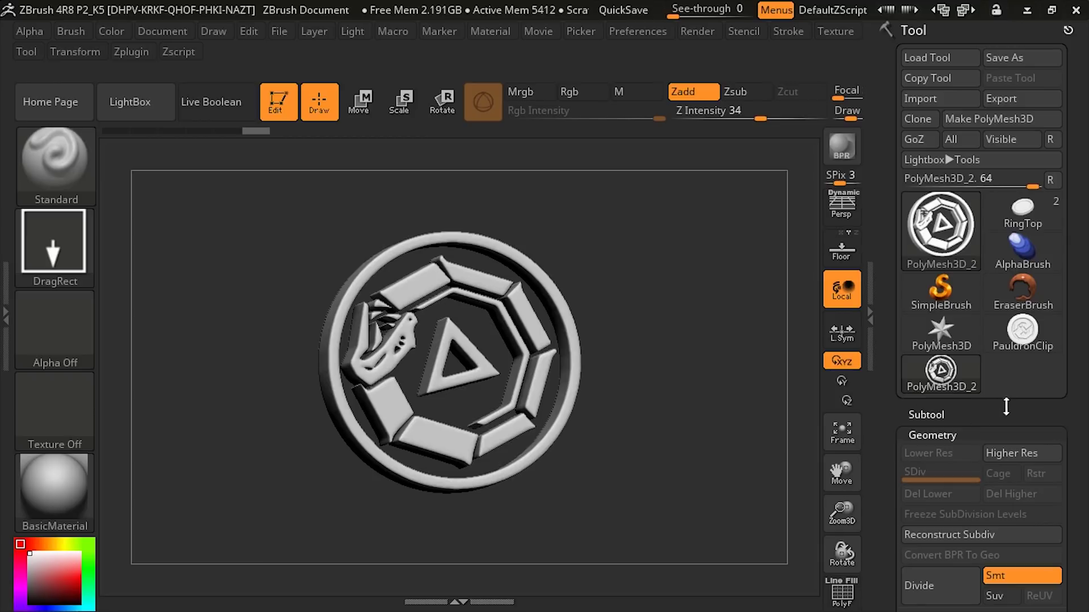
pyautogui.click(1021, 221)
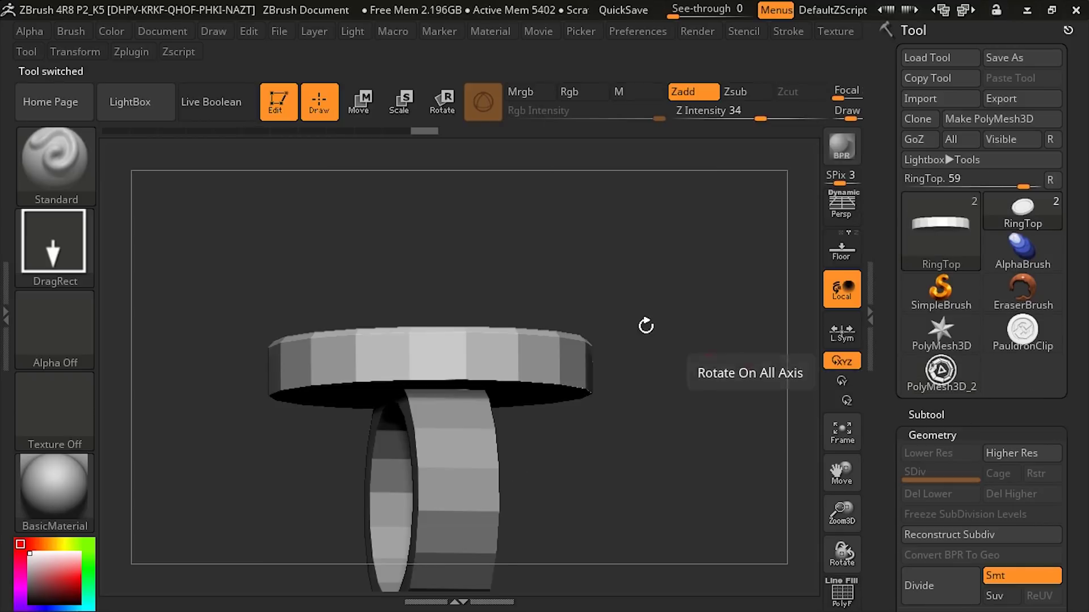
pyautogui.moveTo(646, 325); pyautogui.dragTo(648, 463)
pyautogui.click(926, 415)
pyautogui.moveTo(893, 406); pyautogui.dragTo(896, 293)
pyautogui.click(1016, 414)
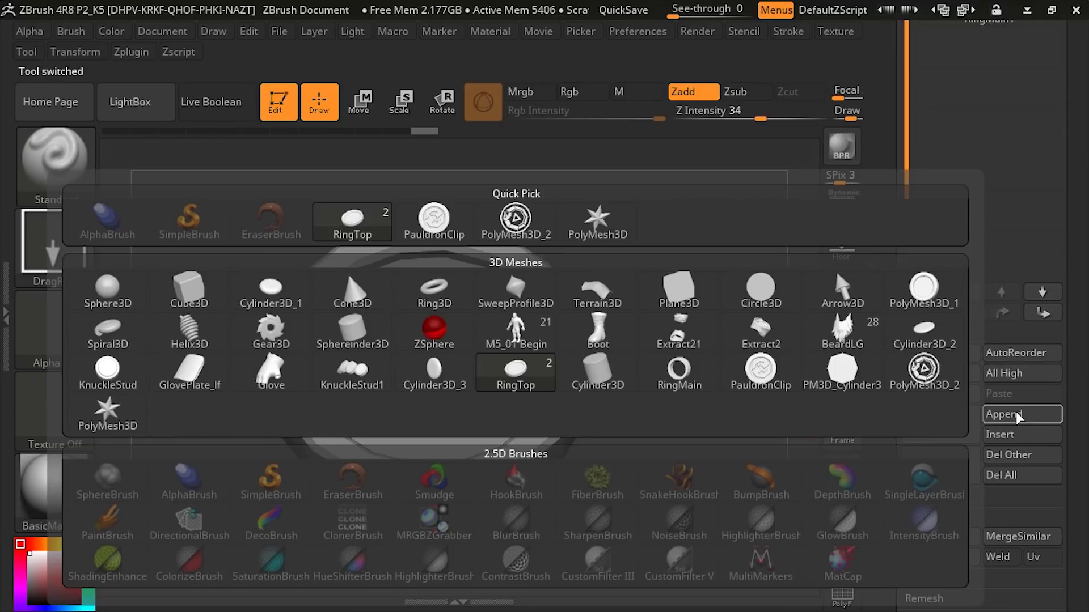
pyautogui.click(520, 229)
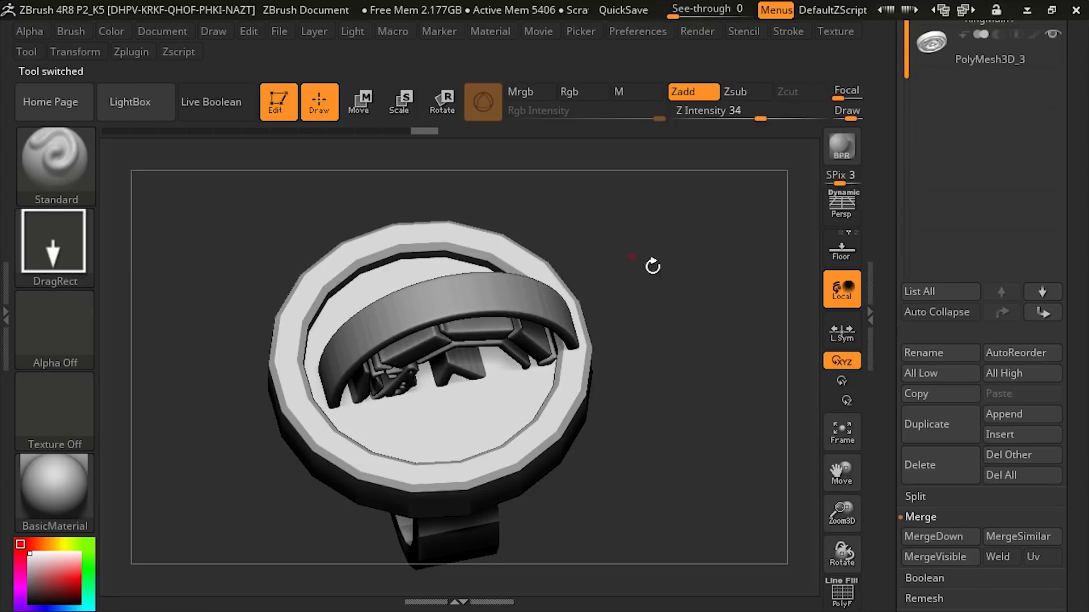
# Select the appended snake emblem subtool and rotate it to lie flat against the face of the ring top.
pyautogui.moveTo(651, 263); pyautogui.dragTo(713, 290)
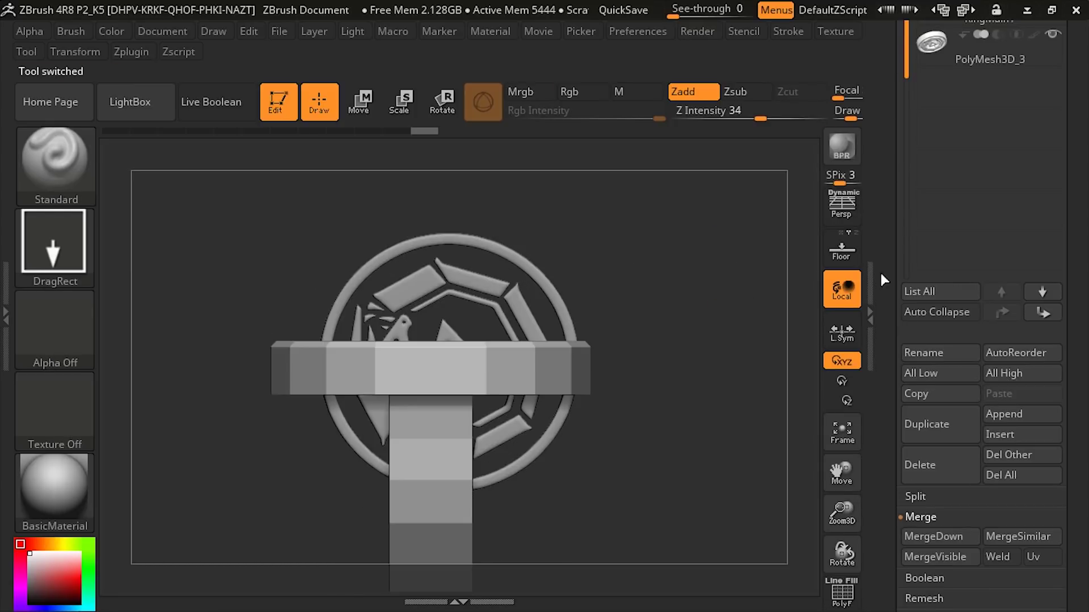
pyautogui.click(946, 51)
pyautogui.moveTo(892, 104); pyautogui.dragTo(892, 216)
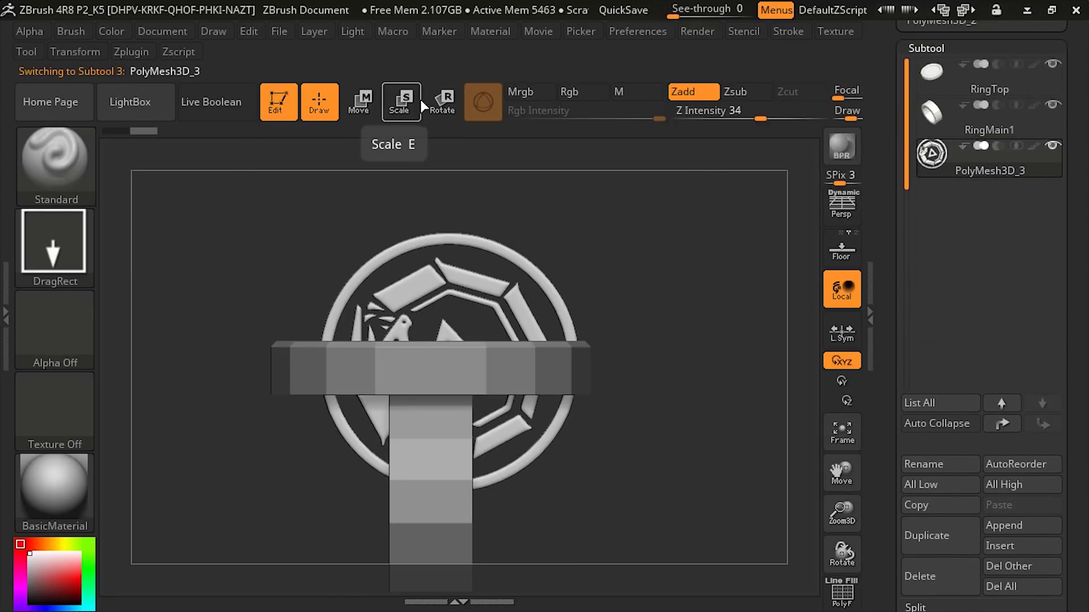
pyautogui.click(444, 110)
pyautogui.moveTo(578, 262); pyautogui.dragTo(672, 284)
pyautogui.moveTo(467, 299); pyautogui.dragTo(339, 308)
pyautogui.moveTo(618, 258); pyautogui.dragTo(596, 346)
# Select the RingTop subtool and subdivide it twice to smooth its faceted rim.
pyautogui.keyDown('alt'); pyautogui.click(568, 363); pyautogui.keyUp('alt')
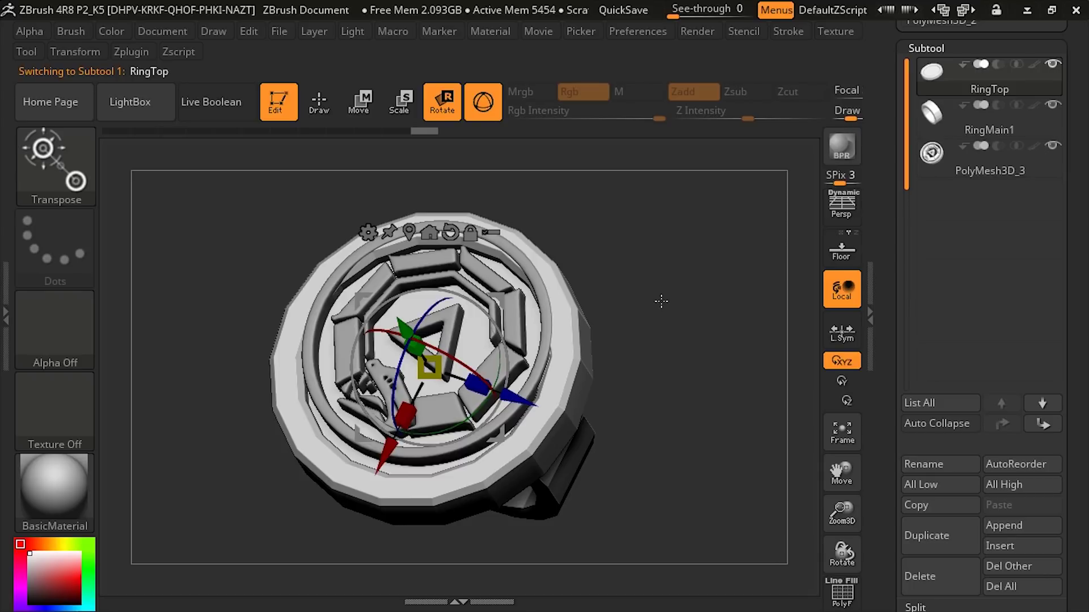
pyautogui.hotkey('ctrl', 'd')
pyautogui.hotkey('ctrl', 'd')
pyautogui.keyDown('shift'); pyautogui.moveTo(652, 302); pyautogui.dragTo(663, 326); pyautogui.keyUp('shift')
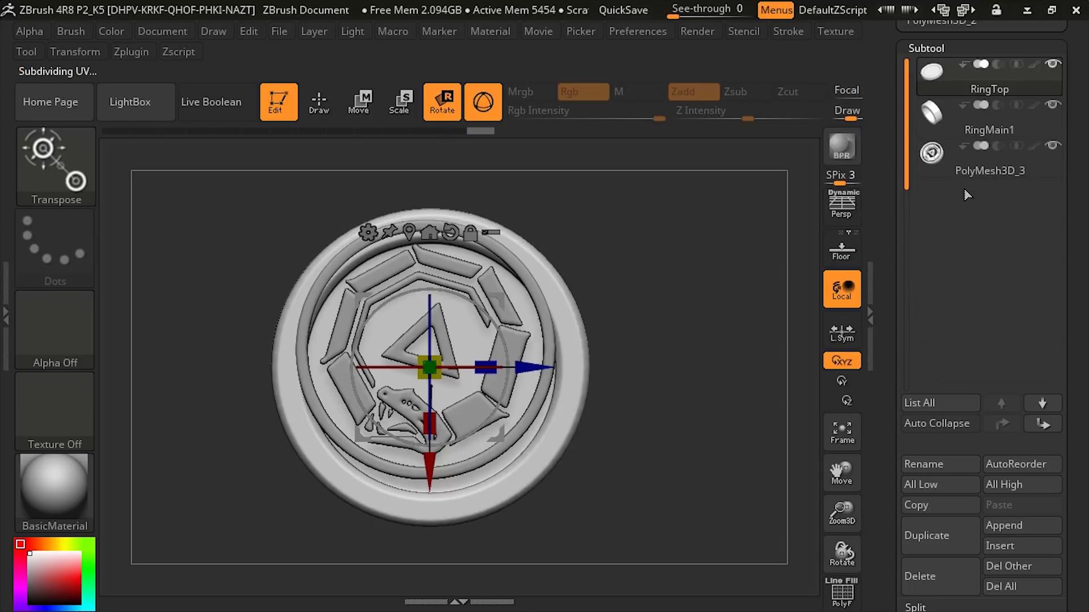
# Centre the snake emblem within the ring top's rim and scale it down slightly to fit.
pyautogui.click(991, 168)
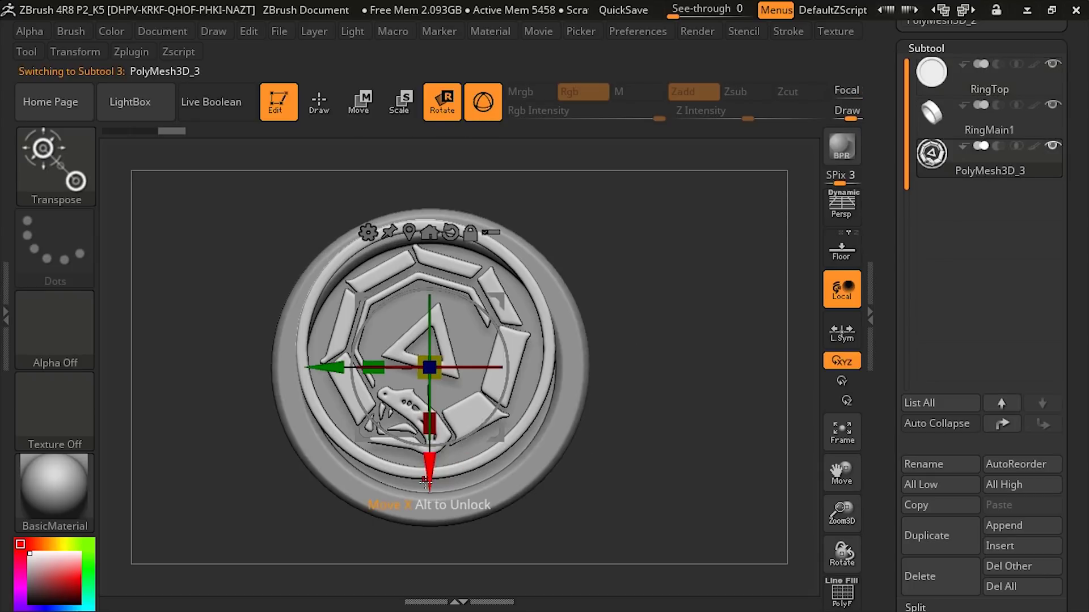
pyautogui.moveTo(429, 480); pyautogui.dragTo(429, 496)
pyautogui.moveTo(337, 385); pyautogui.dragTo(422, 492)
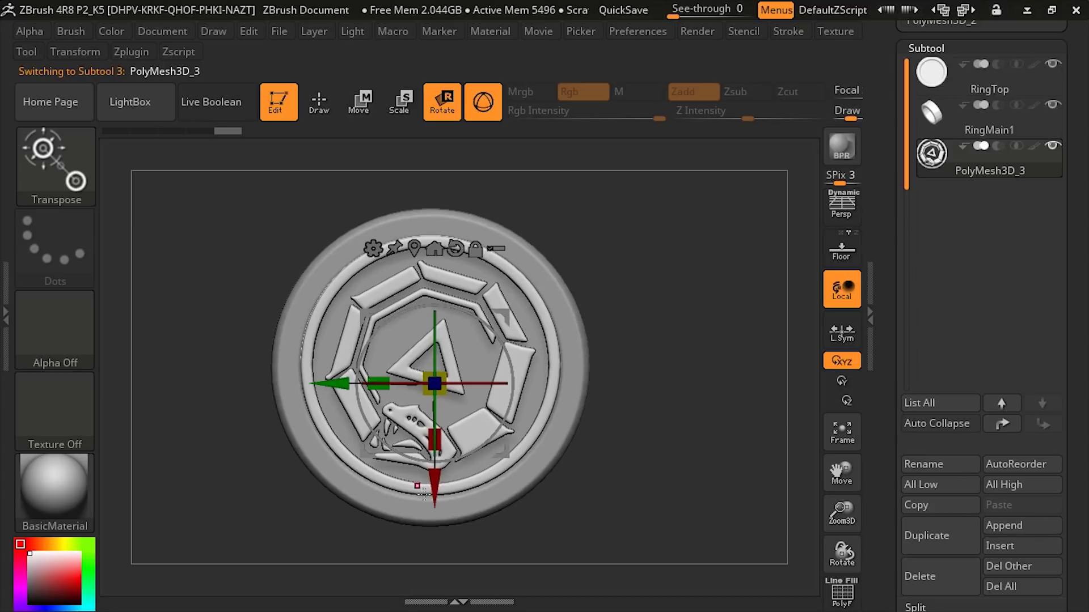
pyautogui.click(436, 499)
pyautogui.moveTo(442, 391); pyautogui.dragTo(421, 398)
# Adjust the snake emblem's height so it sits raised inside the ring top's recess.
pyautogui.moveTo(653, 422); pyautogui.dragTo(662, 363)
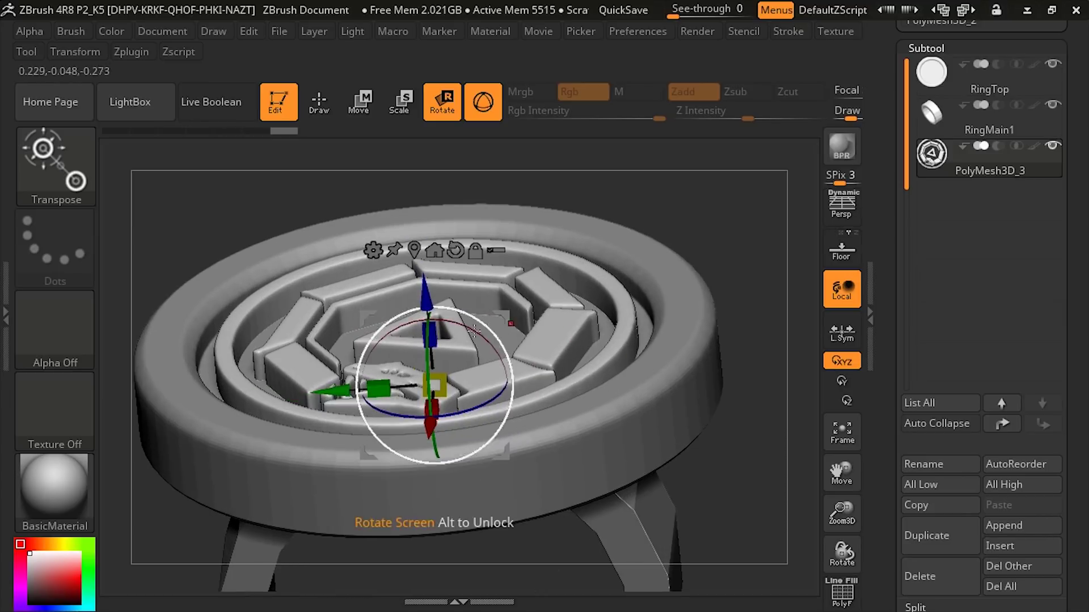
pyautogui.moveTo(442, 337); pyautogui.dragTo(453, 332)
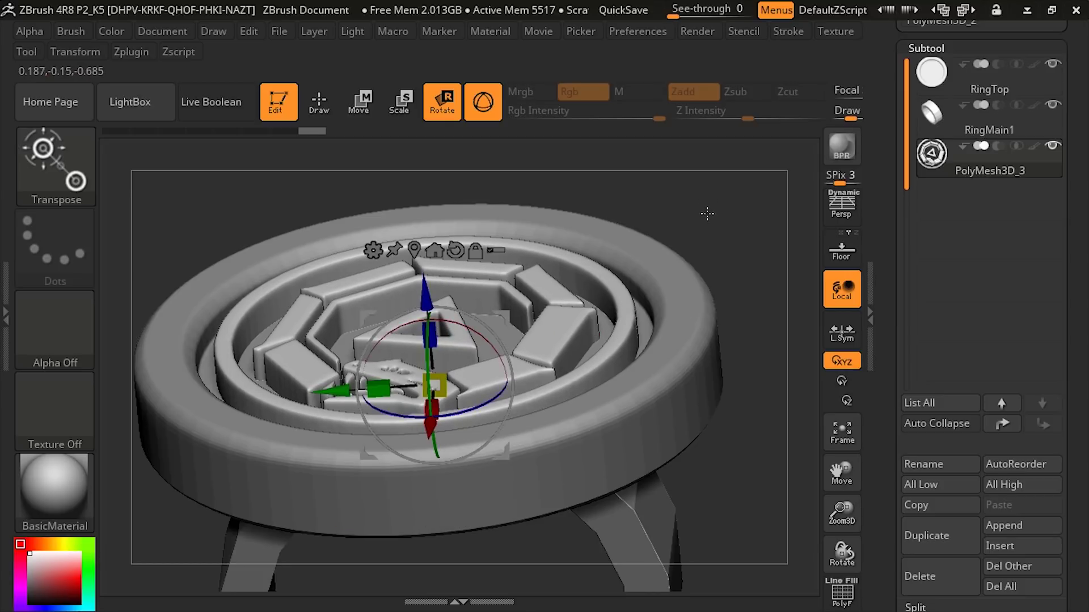
pyautogui.moveTo(707, 214); pyautogui.dragTo(709, 192)
pyautogui.moveTo(423, 286); pyautogui.dragTo(423, 259)
pyautogui.moveTo(678, 227); pyautogui.dragTo(678, 247)
pyautogui.moveTo(425, 264); pyautogui.dragTo(426, 275)
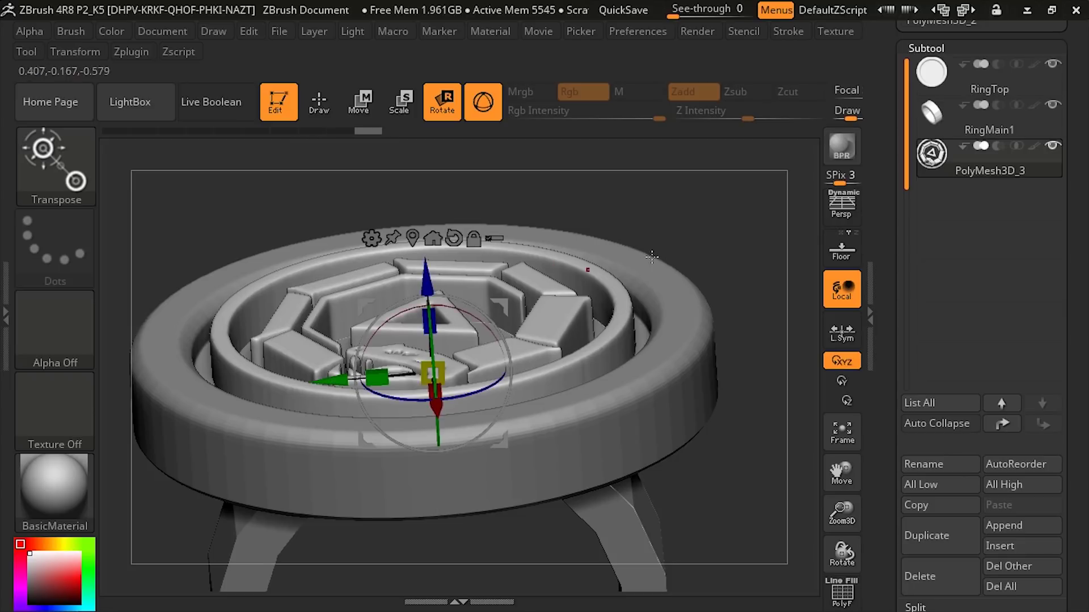
pyautogui.moveTo(707, 228); pyautogui.dragTo(712, 171)
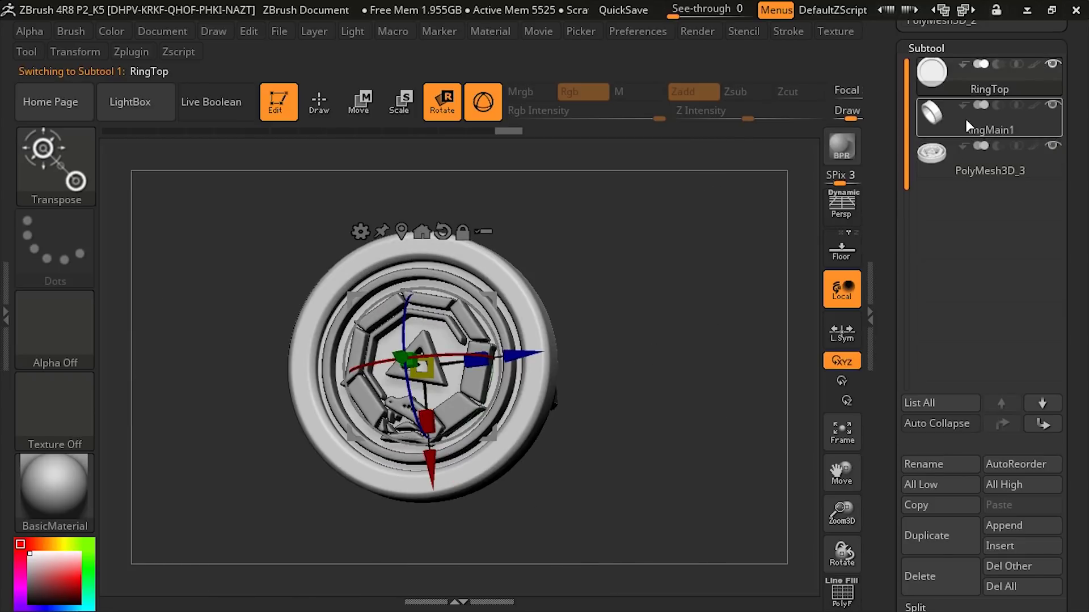
# Leave transform mode, inspect the ring, and subdivide the RingMain1 band twice to smooth its facets.
pyautogui.click(326, 115)
pyautogui.moveTo(596, 339)
pyautogui.mouseDown()
pyautogui.moveTo(630, 343)
pyautogui.moveTo(623, 306)
pyautogui.moveTo(653, 378)
pyautogui.moveTo(702, 384)
pyautogui.moveTo(646, 399)
pyautogui.moveTo(656, 425)
pyautogui.moveTo(622, 438)
pyautogui.mouseUp()
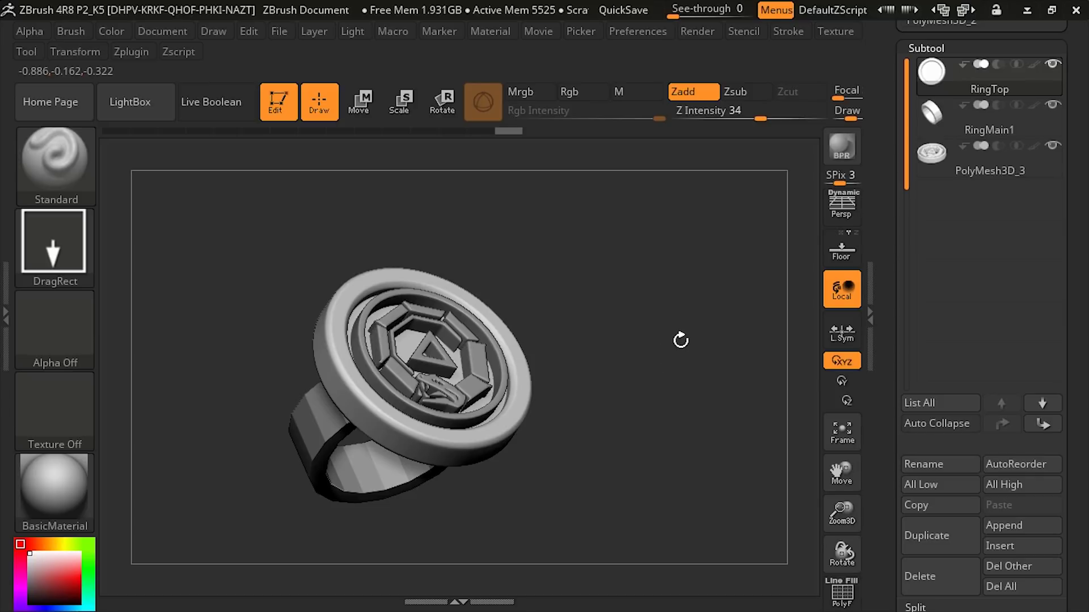
pyautogui.keyDown('shift'); pyautogui.moveTo(681, 340); pyautogui.dragTo(499, 426); pyautogui.keyUp('shift')
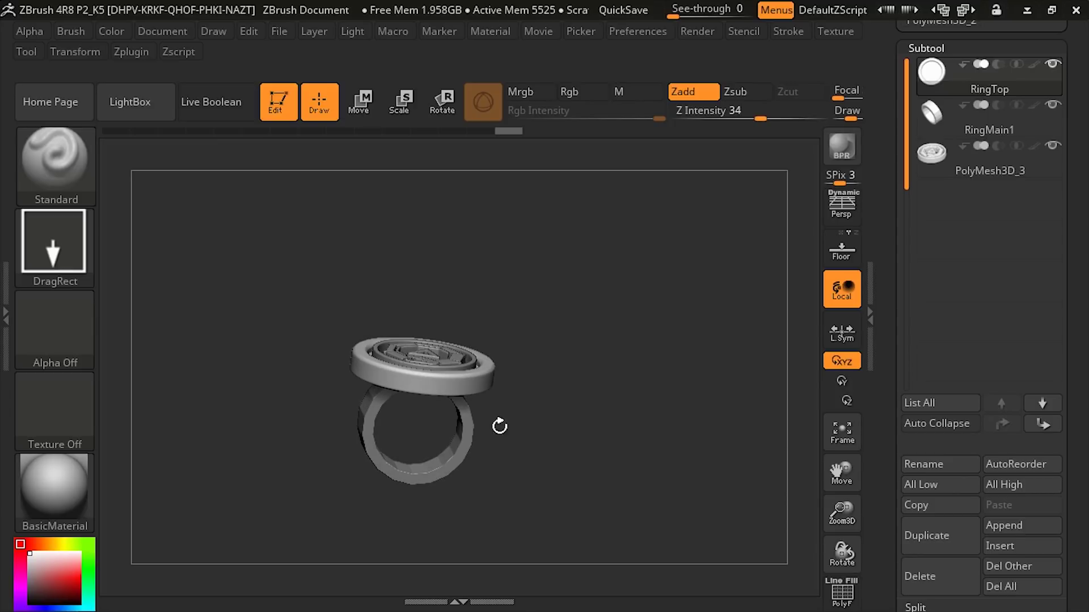
pyautogui.keyDown('alt'); pyautogui.click(466, 430); pyautogui.keyUp('alt')
pyautogui.moveTo(617, 427); pyautogui.dragTo(585, 432)
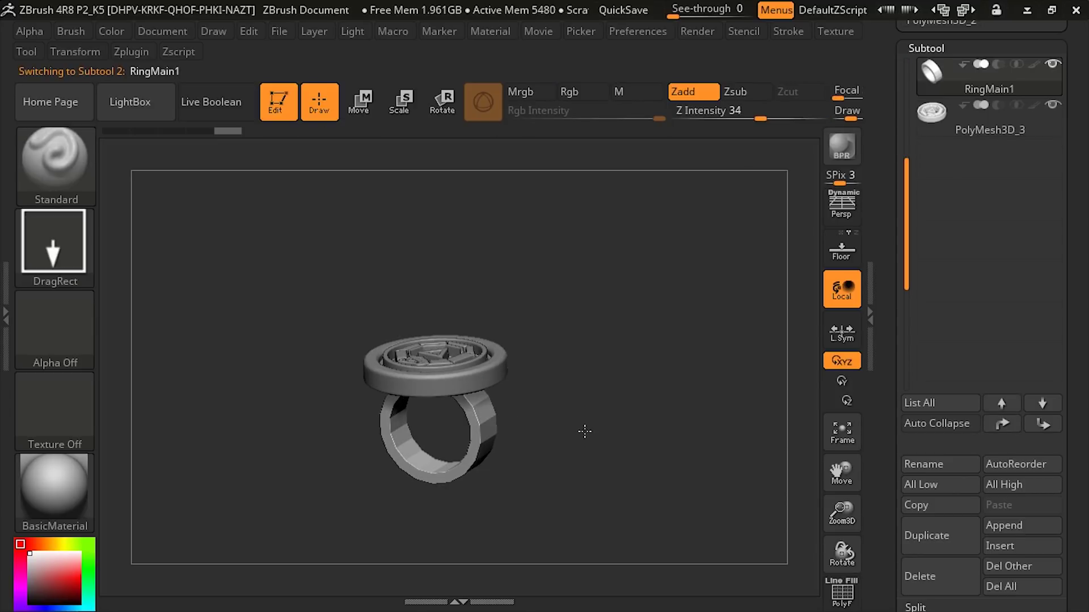
pyautogui.press('ctrl')
pyautogui.moveTo(615, 374)
pyautogui.mouseDown()
pyautogui.moveTo(760, 350)
pyautogui.moveTo(689, 276)
pyautogui.mouseUp()
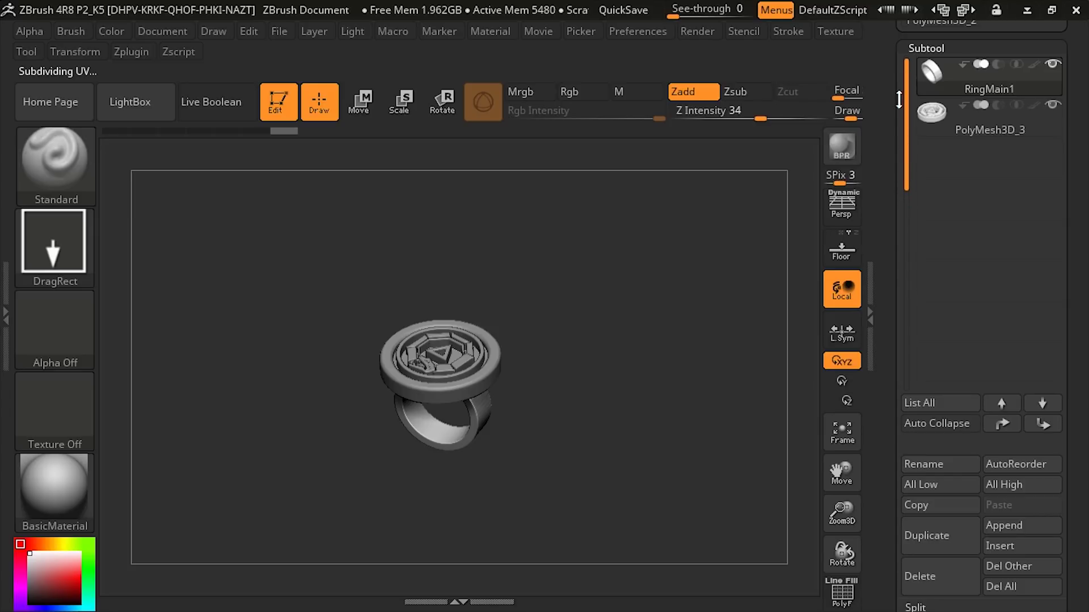
# Select the RingTop subtool and merge all visible ring parts into a new tool.
pyautogui.scroll(1, 899, 99)
pyautogui.click(971, 97)
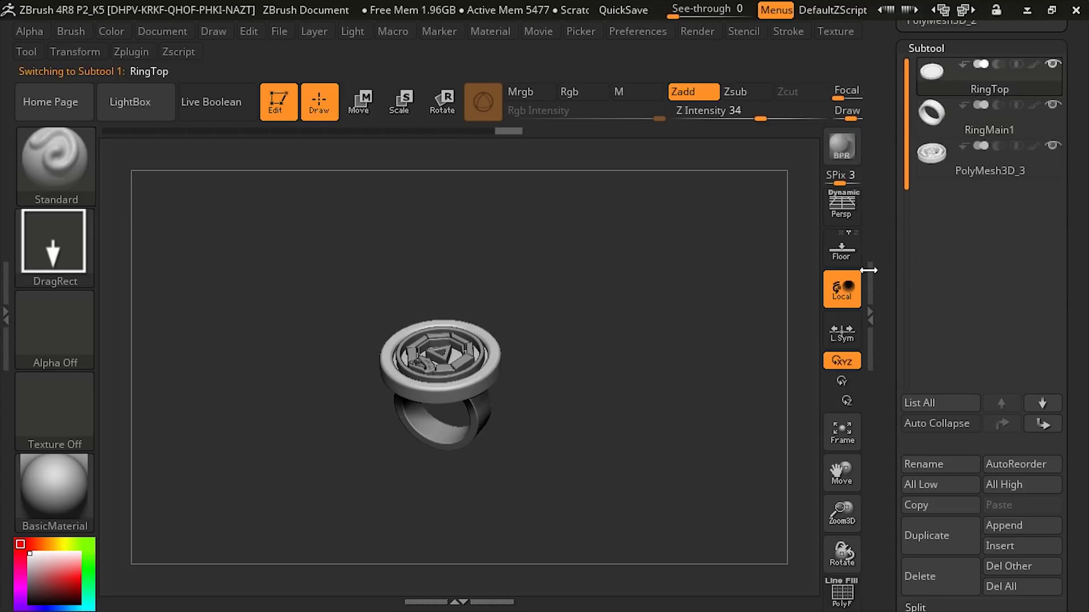
pyautogui.moveTo(896, 284); pyautogui.dragTo(890, 218)
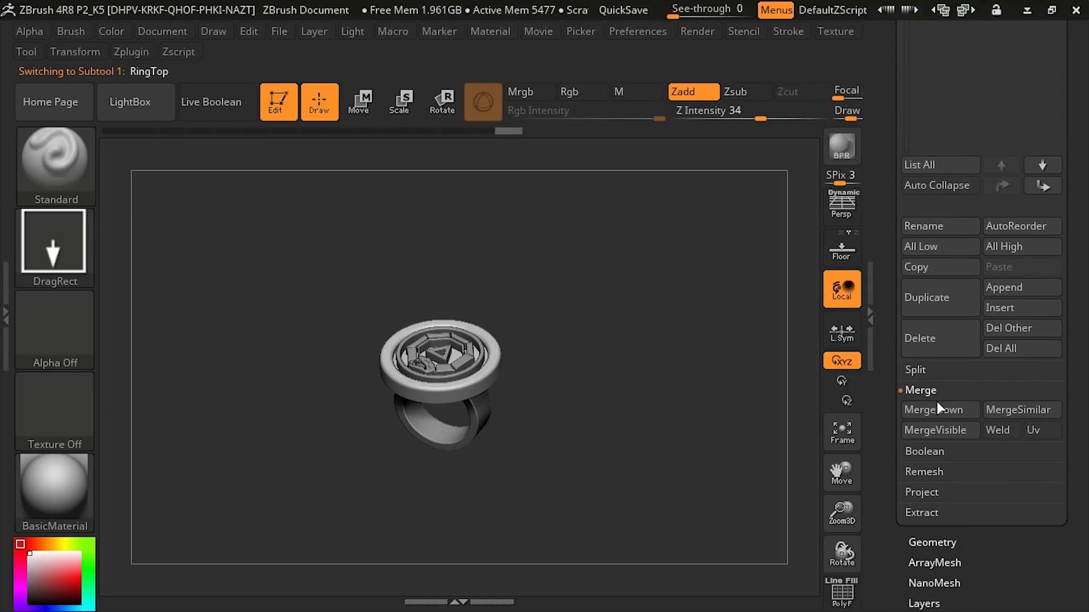
pyautogui.click(933, 430)
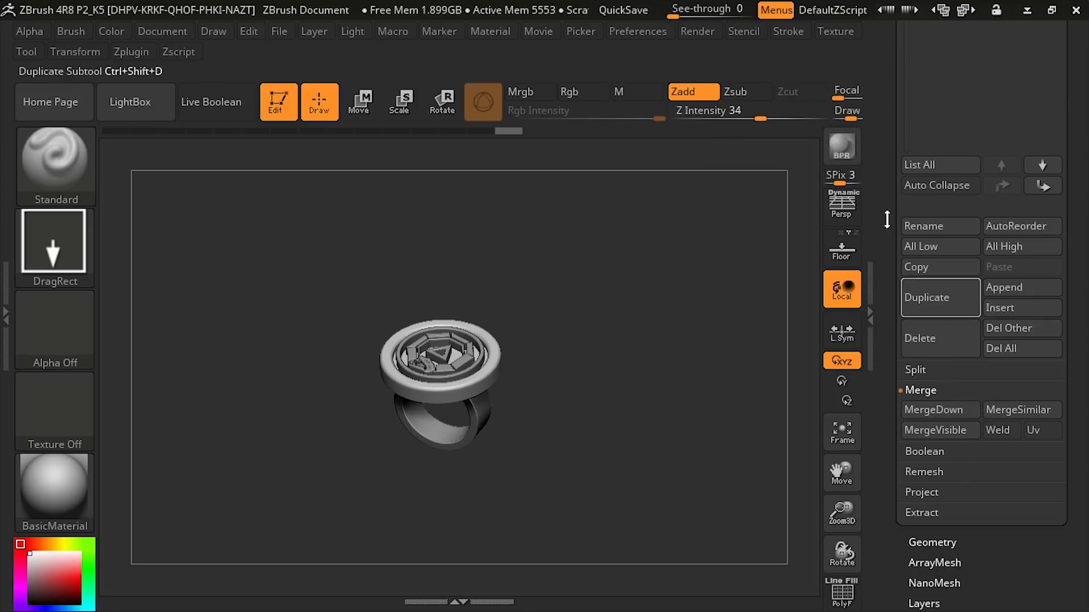
# Open the merged ring tool and check the combined ring.
pyautogui.scroll(10, 899, 303)
pyautogui.scroll(-2, 899, 303)
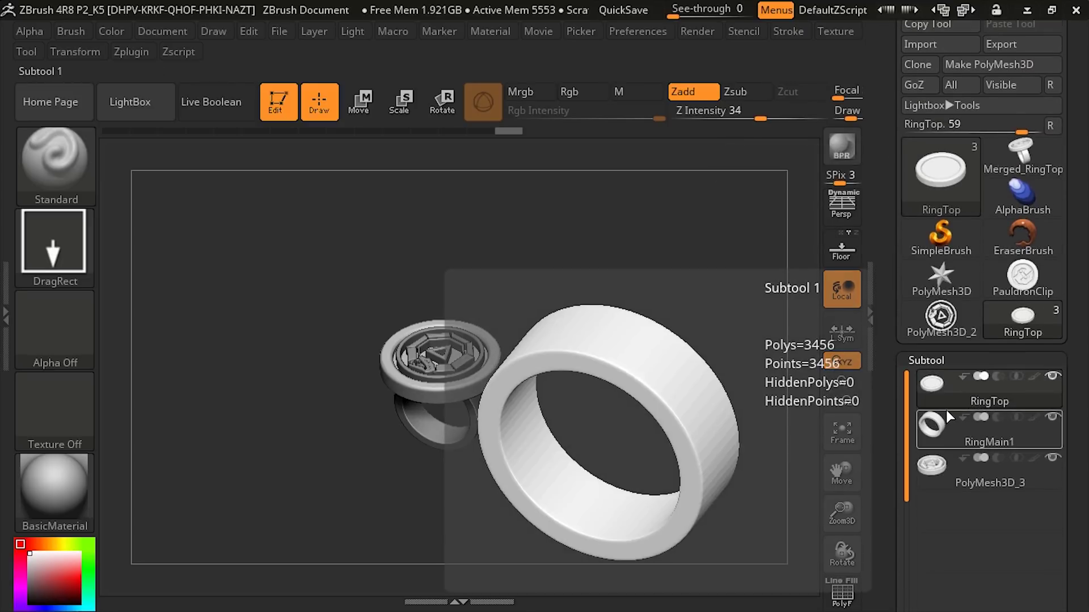
pyautogui.moveTo(1017, 378)
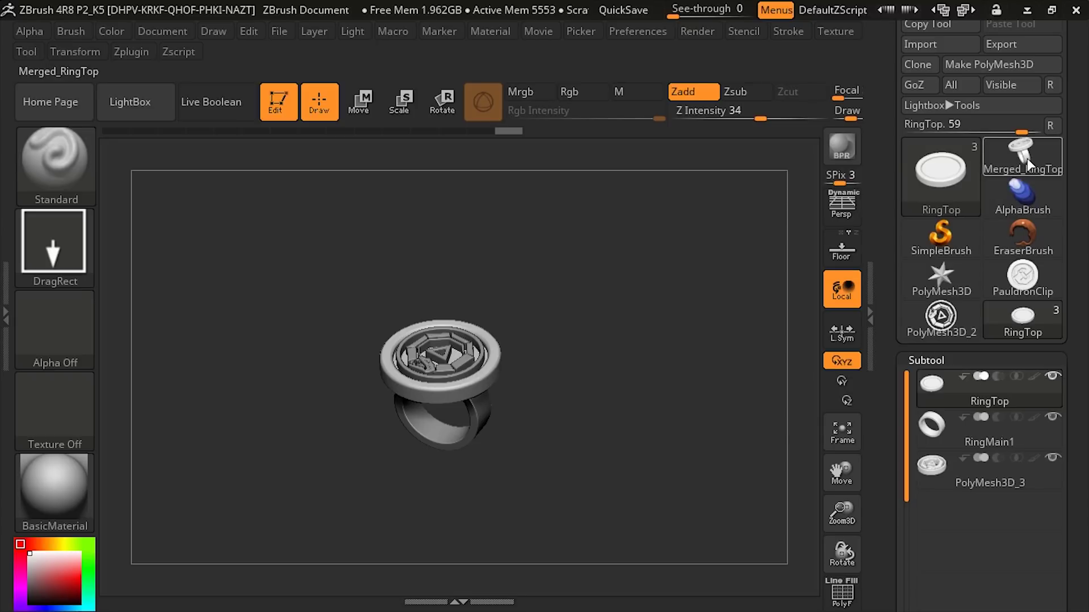
pyautogui.click(1028, 165)
pyautogui.moveTo(669, 309); pyautogui.dragTo(653, 363)
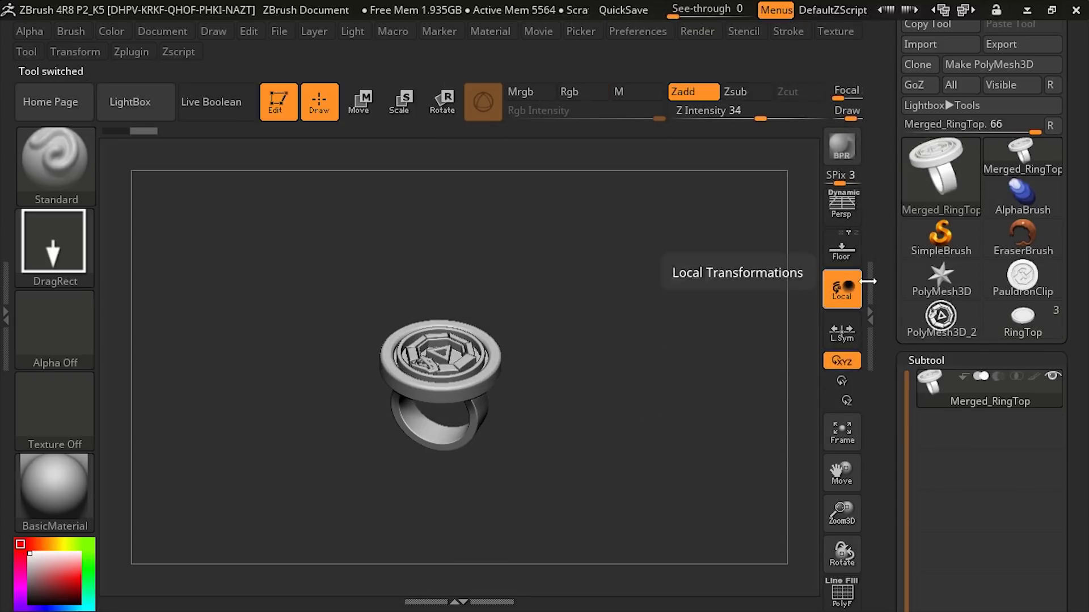
# Check the PauldronClip tool from an angle and switch to the BeardLG dwarf tool, framing the torso from the front.
pyautogui.click(1022, 276)
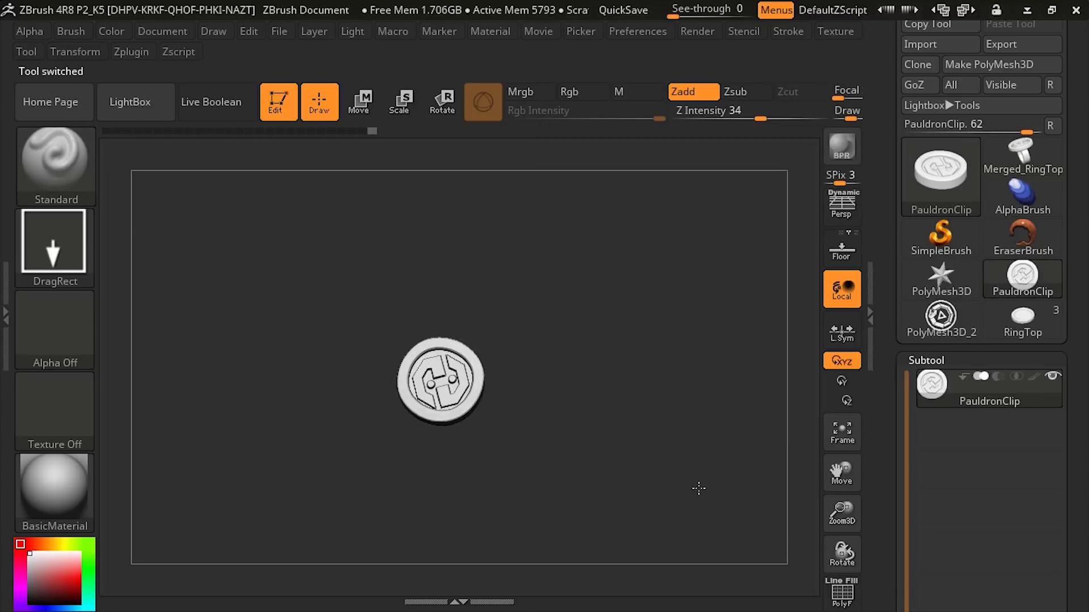
pyautogui.moveTo(699, 488); pyautogui.dragTo(635, 420)
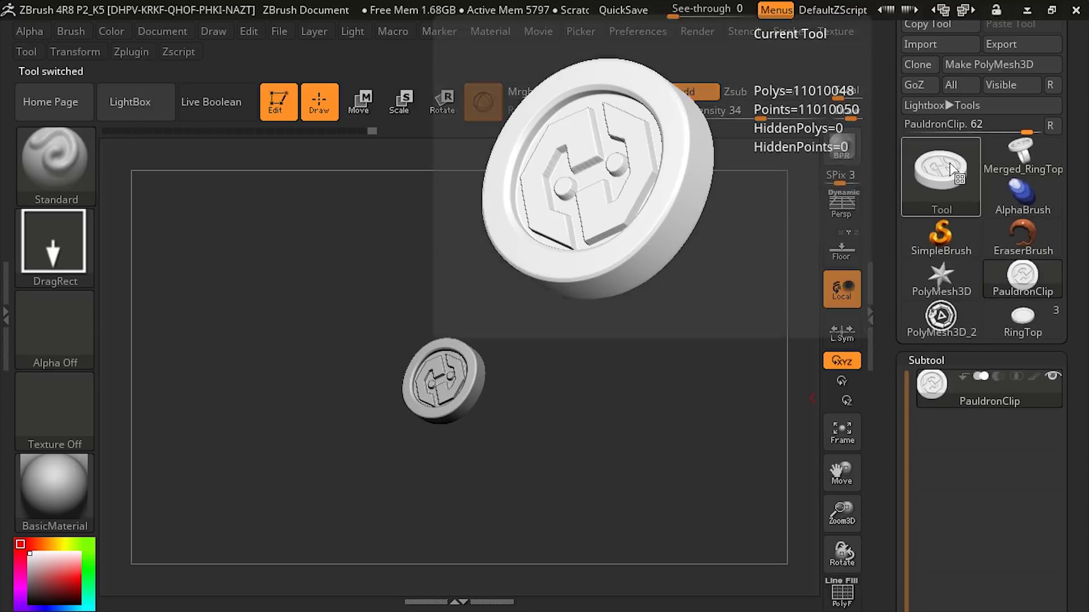
pyautogui.click(954, 173)
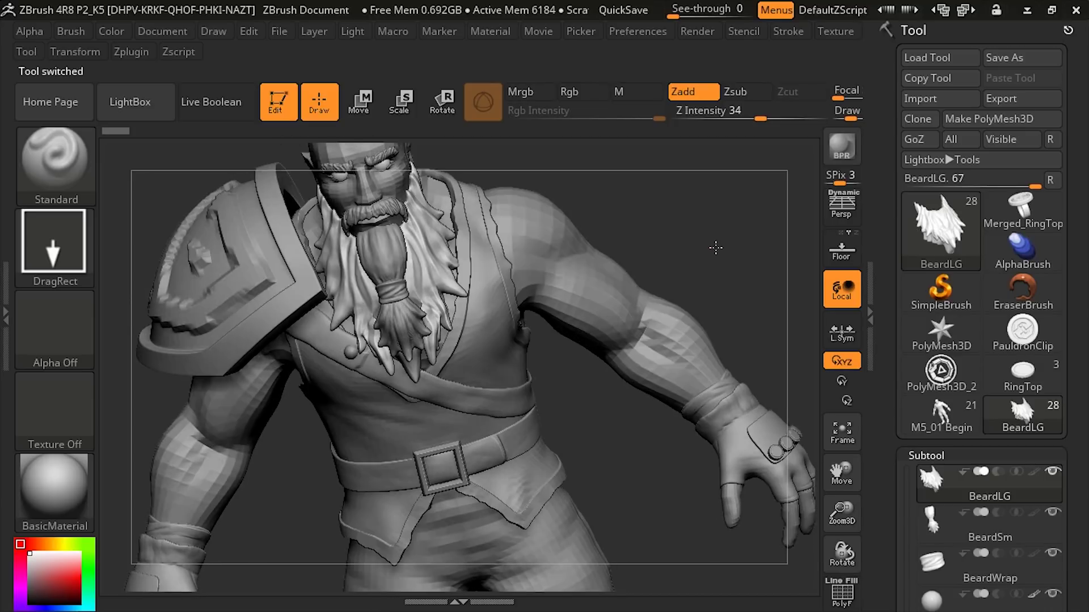
pyautogui.keyDown('shift'); pyautogui.moveTo(709, 272); pyautogui.dragTo(707, 282); pyautogui.keyUp('shift')
pyautogui.keyDown('alt'); pyautogui.moveTo(734, 328); pyautogui.dragTo(706, 248); pyautogui.keyUp('alt')
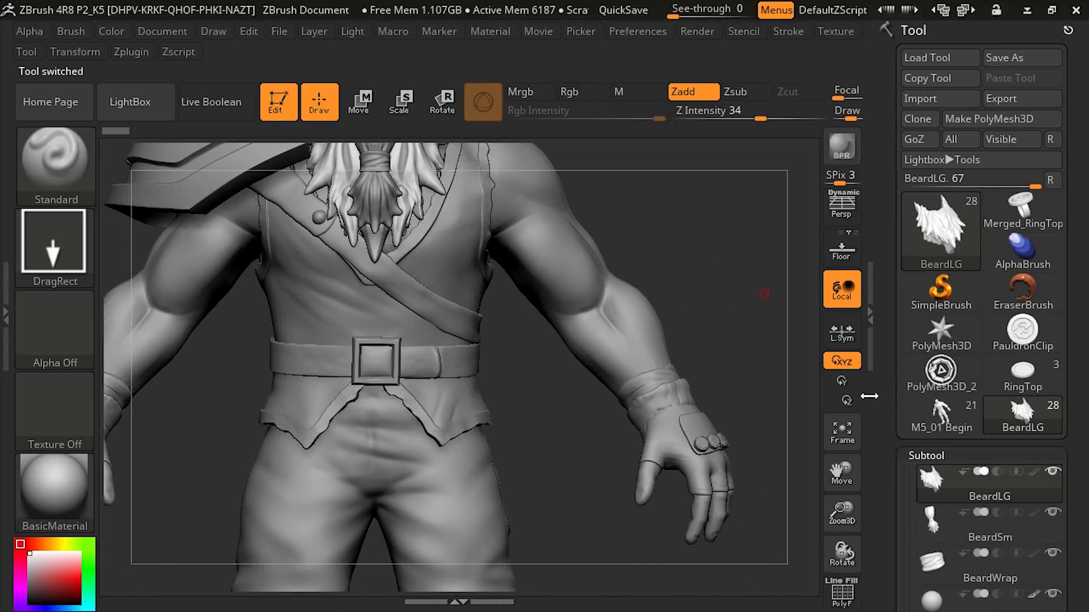
# Append the Merged_RingTop tool to the dwarf's subtools.
pyautogui.moveTo(883, 407); pyautogui.dragTo(880, 350)
pyautogui.scroll(-10, 880, 350)
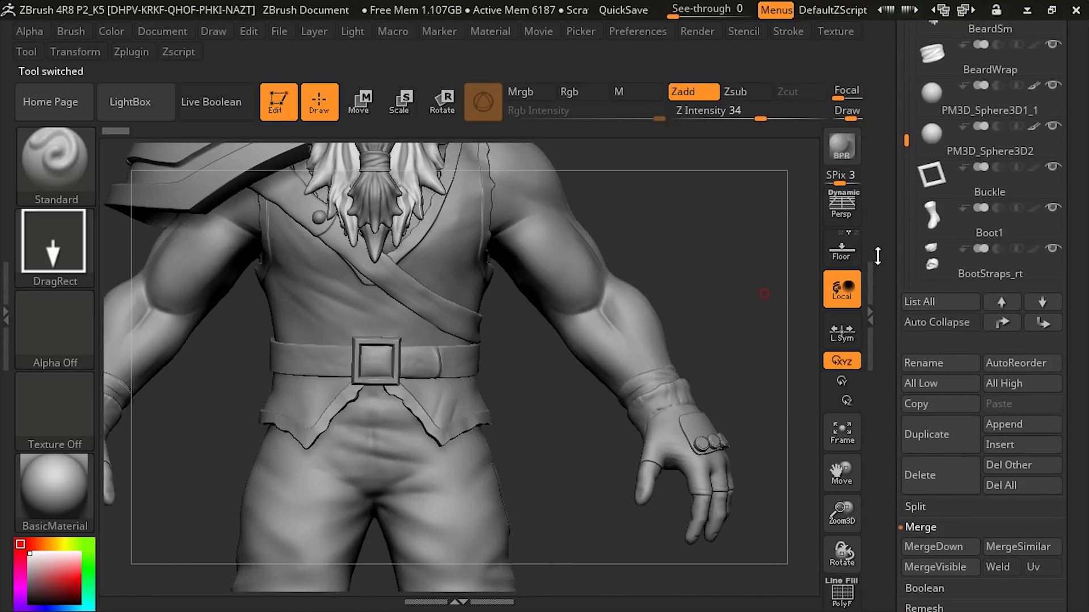
pyautogui.click(1009, 426)
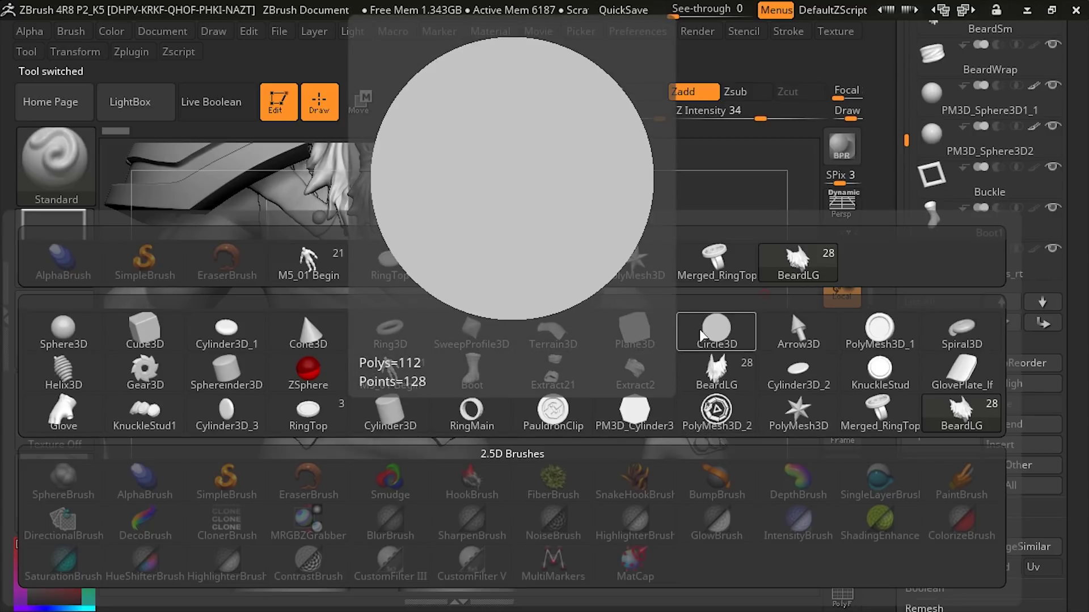
pyautogui.click(722, 274)
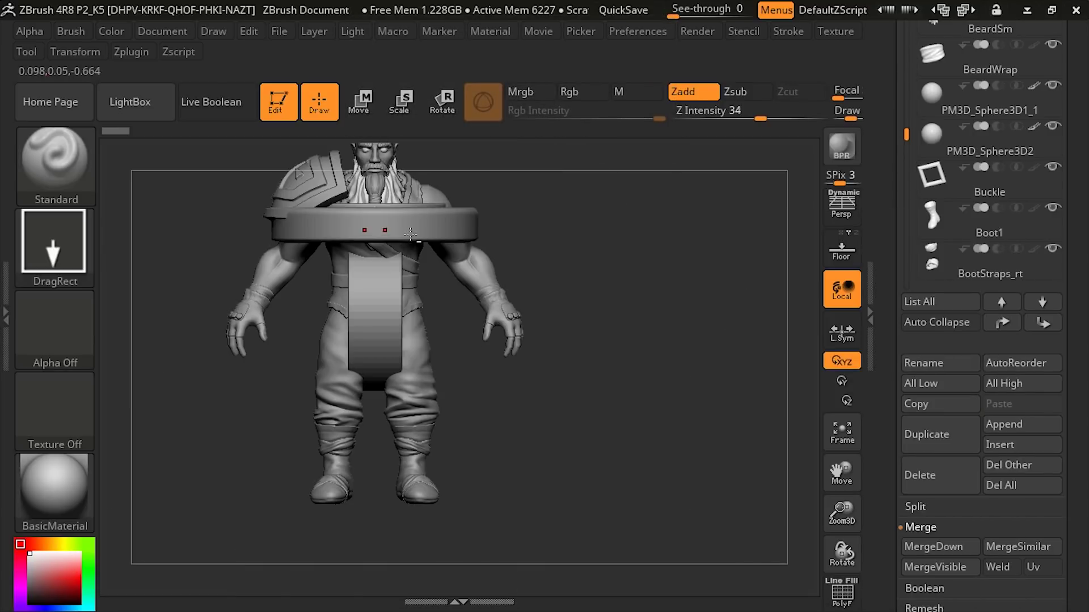
# Select the oversized appended ring, scale it down and move it out beside the dwarf's pauldron-side arm.
pyautogui.click(403, 104)
pyautogui.moveTo(384, 216); pyautogui.dragTo(175, 221)
pyautogui.press('w')
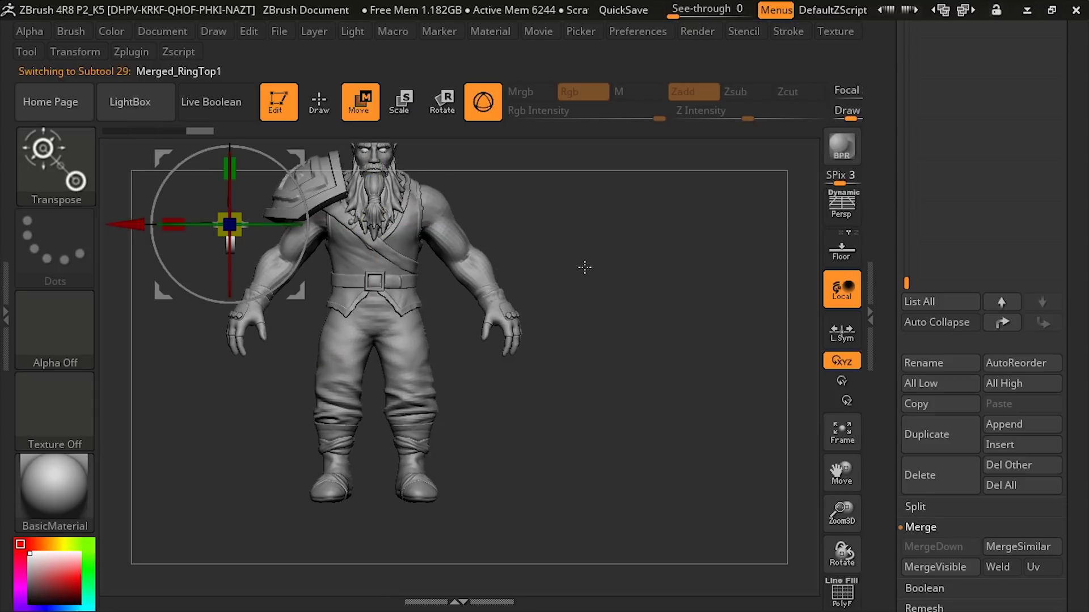
pyautogui.press('space')
pyautogui.keyDown('ctrl'); pyautogui.moveTo(566, 221); pyautogui.dragTo(606, 283, button='right'); pyautogui.keyUp('ctrl')
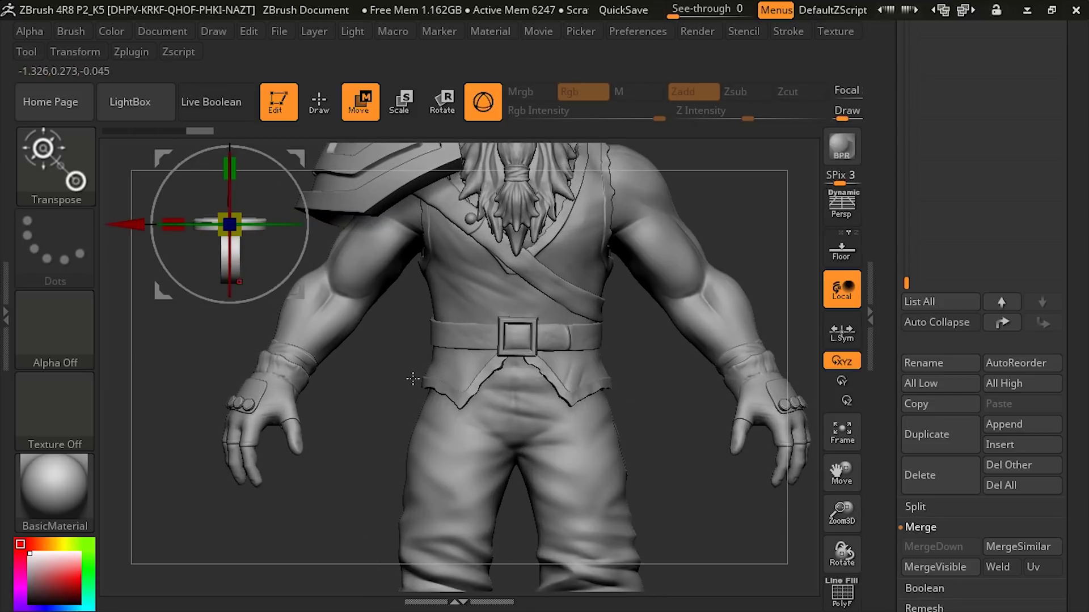
# Move the ring down to the dwarf's right gloved hand and turn it to match the hand's angle.
pyautogui.keyDown('alt'); pyautogui.moveTo(396, 376); pyautogui.dragTo(409, 448, button='right'); pyautogui.keyUp('alt')
pyautogui.moveTo(251, 201); pyautogui.dragTo(258, 396)
pyautogui.moveTo(180, 459); pyautogui.dragTo(281, 473)
pyautogui.moveTo(394, 427); pyautogui.dragTo(577, 420, button='right')
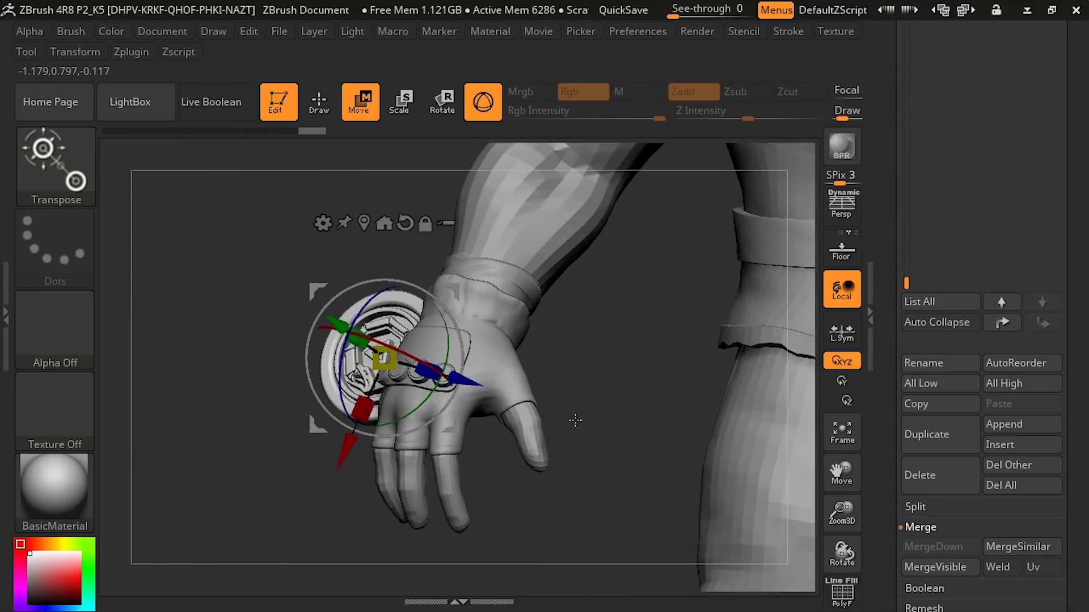
# Scale the ring to finger size, rotate it and slide it onto the right hand's middle finger.
pyautogui.moveTo(339, 325); pyautogui.dragTo(296, 294)
pyautogui.moveTo(411, 345); pyautogui.dragTo(512, 375)
pyautogui.moveTo(512, 377); pyautogui.dragTo(474, 436, button='right')
pyautogui.moveTo(298, 447); pyautogui.dragTo(415, 425)
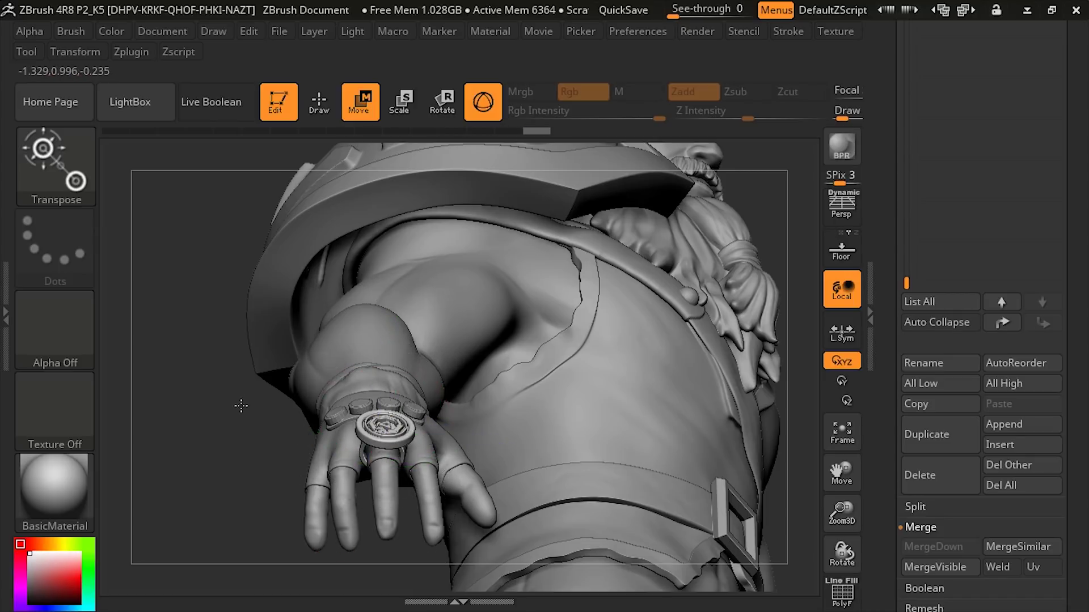
# Fine-tune the ring's seat on the finger, check it against the whole dwarf and leave transform mode.
pyautogui.moveTo(242, 404); pyautogui.dragTo(393, 299)
pyautogui.moveTo(396, 315); pyautogui.dragTo(385, 316)
pyautogui.moveTo(535, 315)
pyautogui.keyDown('alt'); pyautogui.mouseDown()
pyautogui.moveTo(503, 317)
pyautogui.moveTo(560, 324)
pyautogui.moveTo(503, 253)
pyautogui.moveTo(578, 214)
pyautogui.moveTo(291, 145)
pyautogui.moveTo(347, 202)
pyautogui.moveTo(556, 250)
pyautogui.moveTo(549, 285)
pyautogui.moveTo(699, 297)
pyautogui.mouseUp(); pyautogui.keyUp('alt')
pyautogui.click(319, 101)
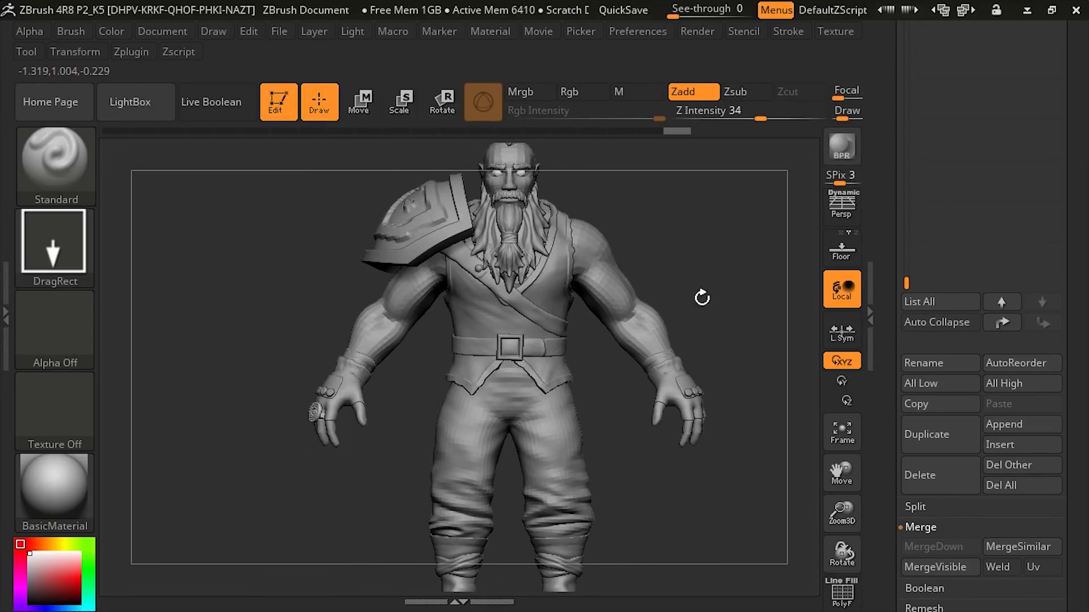
# Append the PauldronClip tool to the dwarf's subtools and activate the Move gizmo on it.
pyautogui.click(1031, 422)
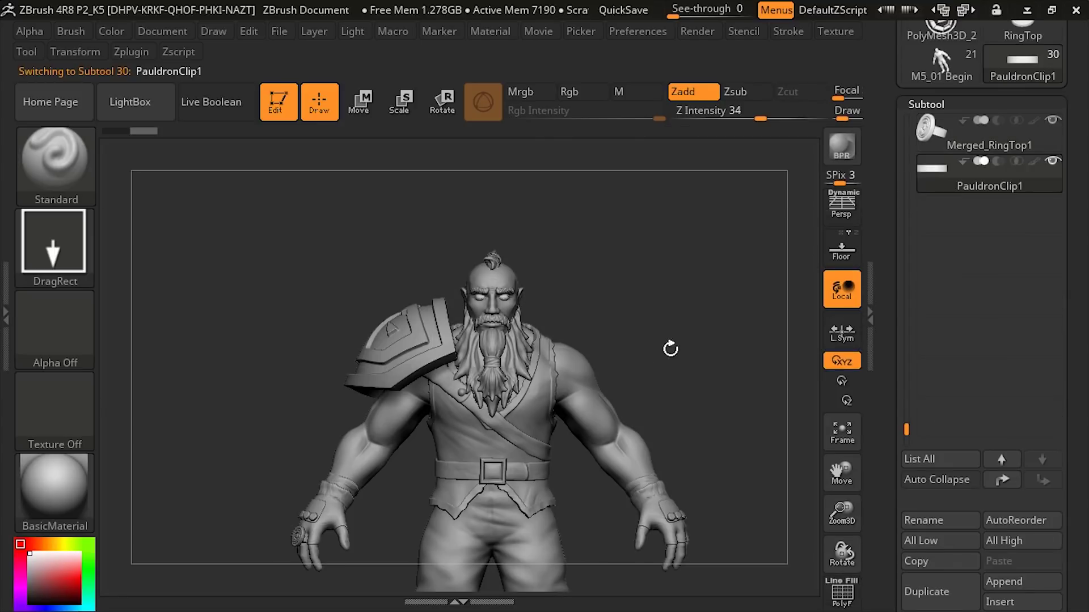
pyautogui.keyDown('alt'); pyautogui.moveTo(710, 346); pyautogui.dragTo(693, 218); pyautogui.keyUp('alt')
pyautogui.click(372, 109)
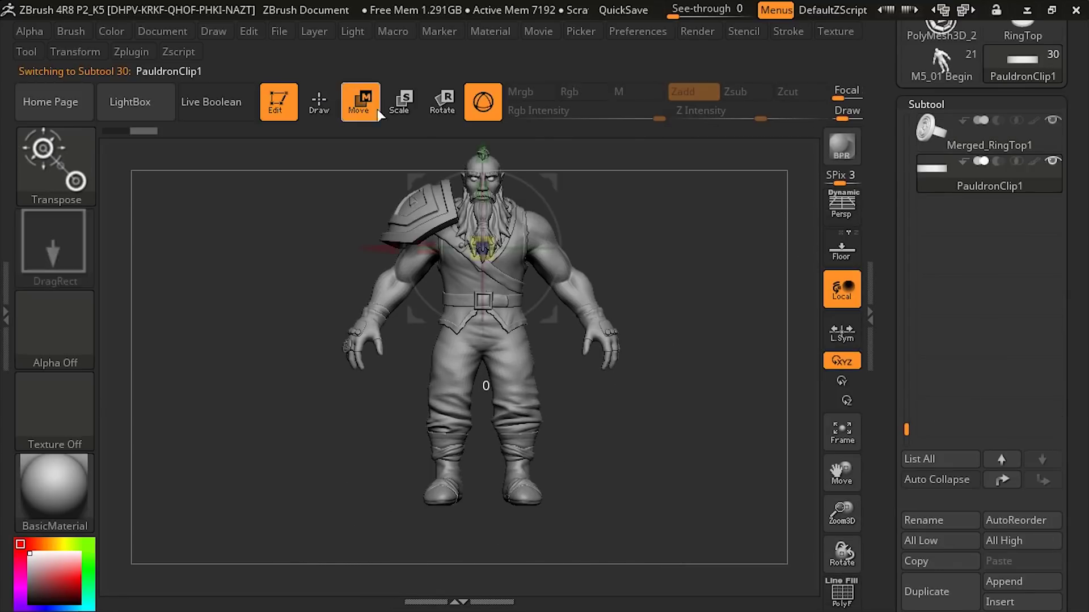
pyautogui.keyDown('alt'); pyautogui.moveTo(668, 253); pyautogui.dragTo(627, 344); pyautogui.keyUp('alt')
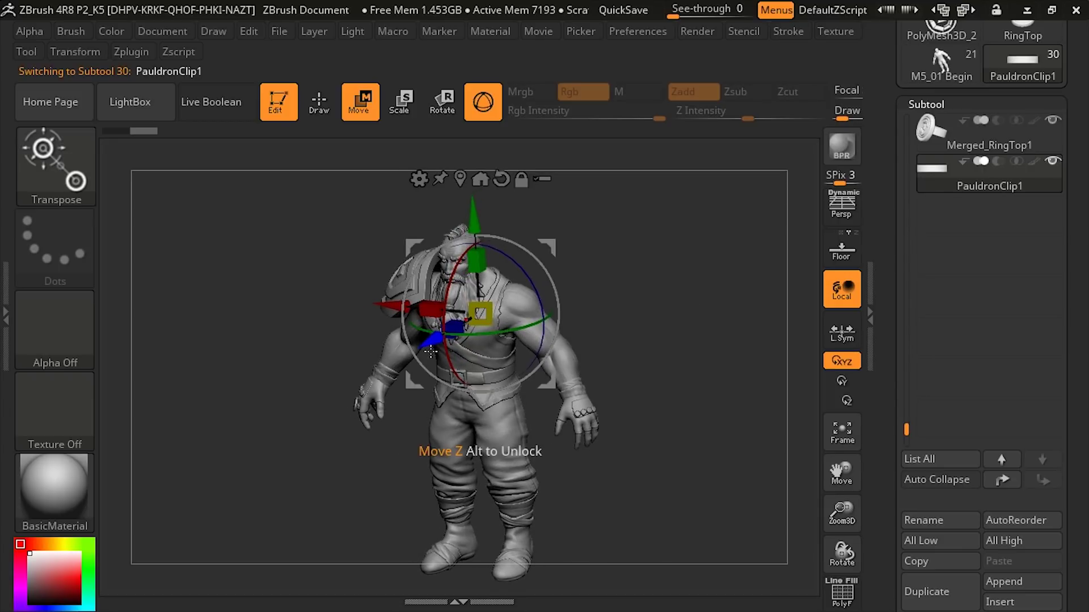
# Move the pauldron clip in front of the chest, rotate its rune face forward and scale it down near the pauldron.
pyautogui.moveTo(434, 339); pyautogui.dragTo(404, 363)
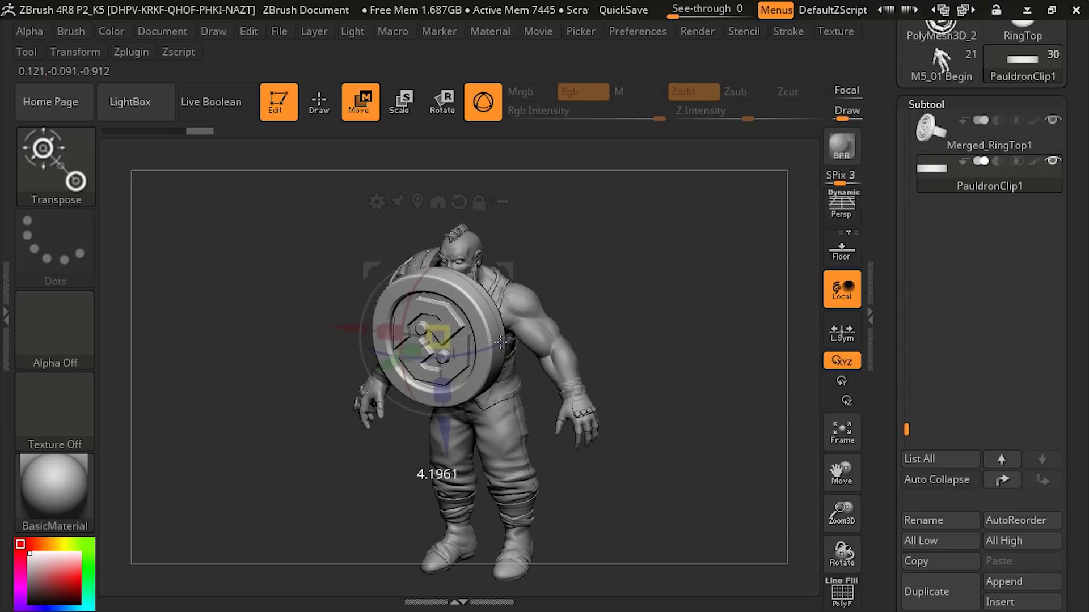
pyautogui.moveTo(514, 343); pyautogui.dragTo(515, 340)
pyautogui.moveTo(618, 286); pyautogui.dragTo(667, 280)
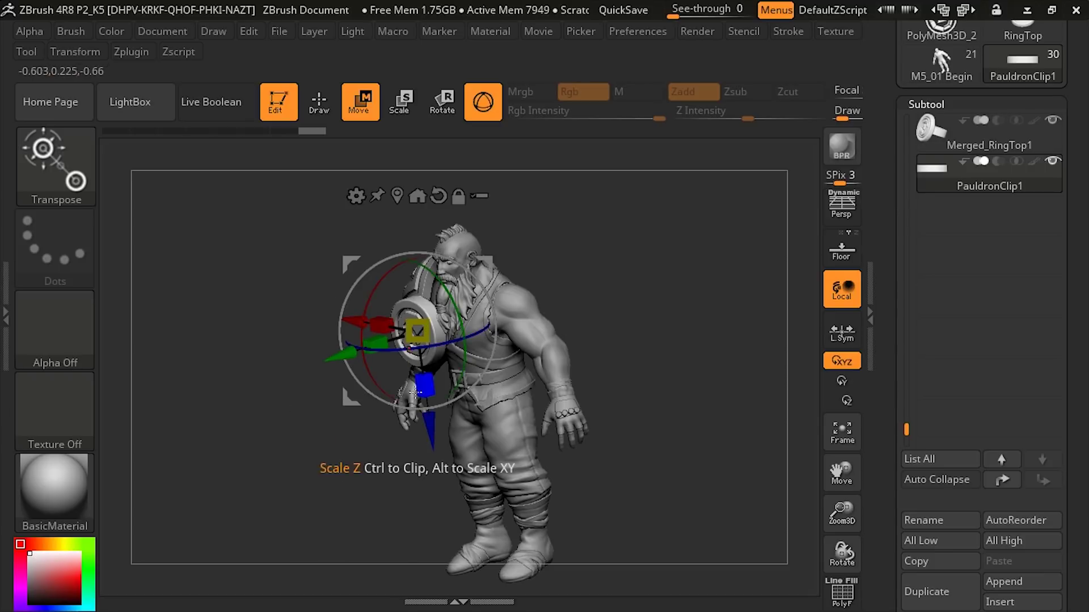
pyautogui.moveTo(461, 376); pyautogui.dragTo(462, 377)
pyautogui.moveTo(635, 351); pyautogui.dragTo(687, 425)
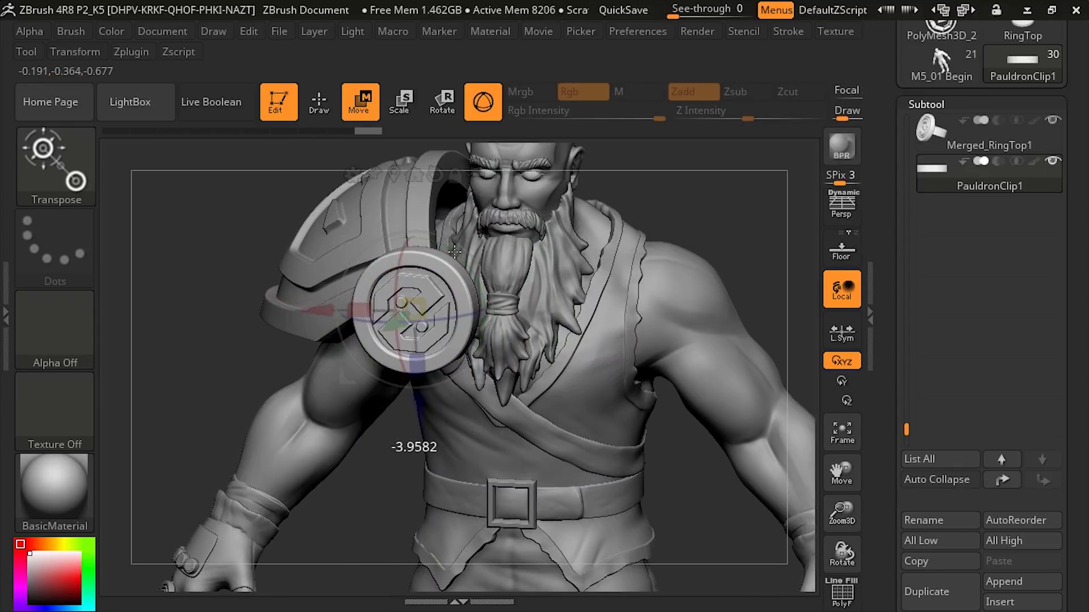
# Rotate and nudge the pauldron clip into place at the pauldron's lower front edge beside the beard.
pyautogui.moveTo(455, 252); pyautogui.dragTo(383, 336)
pyautogui.moveTo(387, 294); pyautogui.dragTo(384, 282)
pyautogui.moveTo(376, 326); pyautogui.dragTo(372, 328)
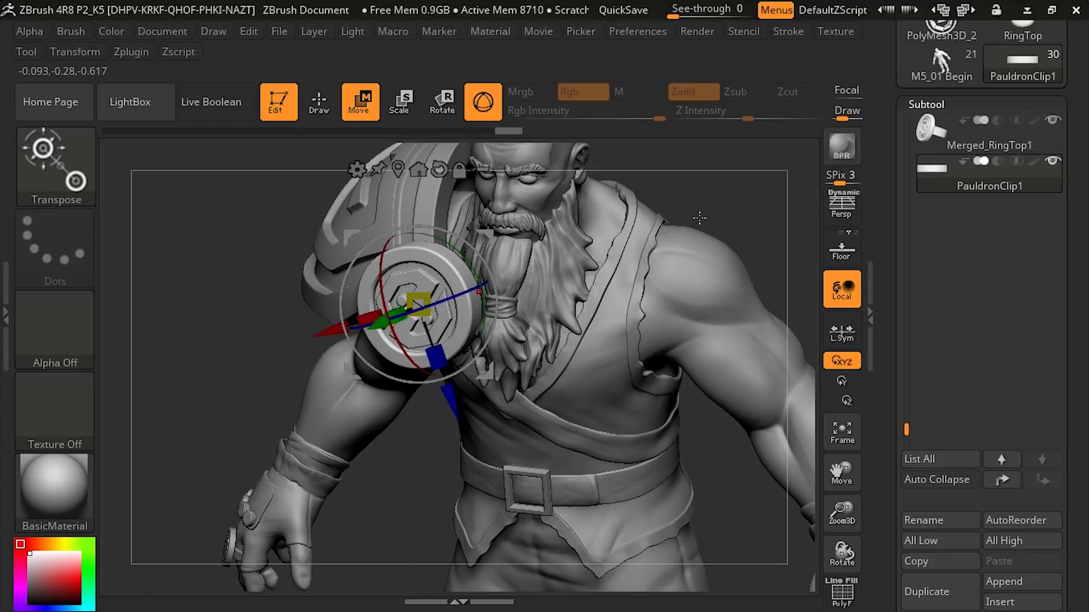
pyautogui.moveTo(699, 217); pyautogui.dragTo(648, 235)
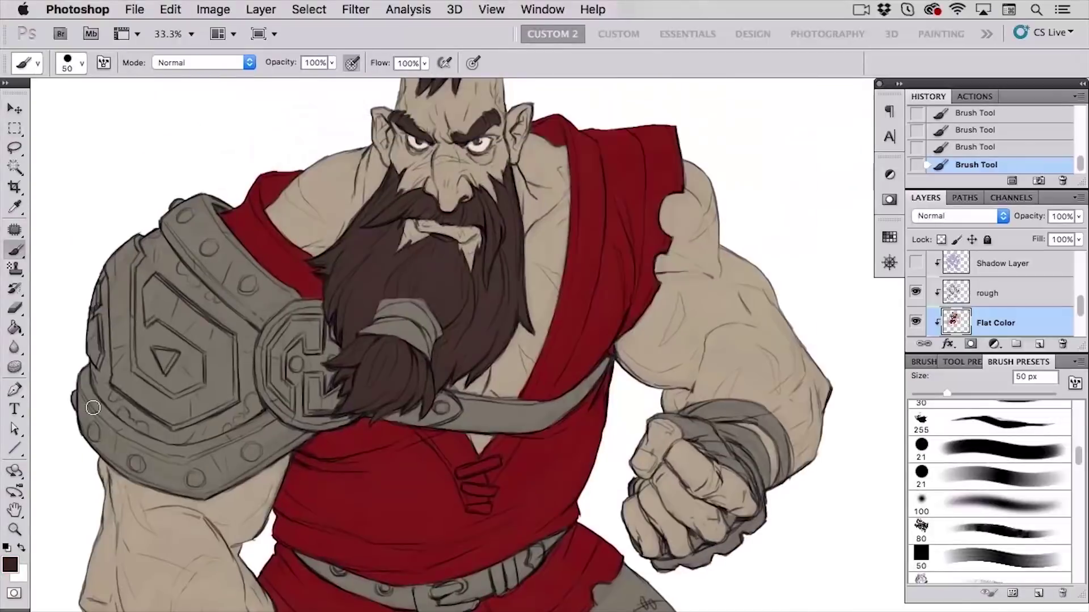
# Switch to Photoshop, touch up the pauldron on the Flat Color layer, select its gray fill, darken it with Hue/Saturation and deselect.
pyautogui.moveTo(93, 407)
pyautogui.mouseDown()
pyautogui.moveTo(333, 420)
pyautogui.moveTo(194, 304)
pyautogui.mouseUp()
pyautogui.click(195, 304)
pyautogui.press('super+u')
pyautogui.press('super+d')
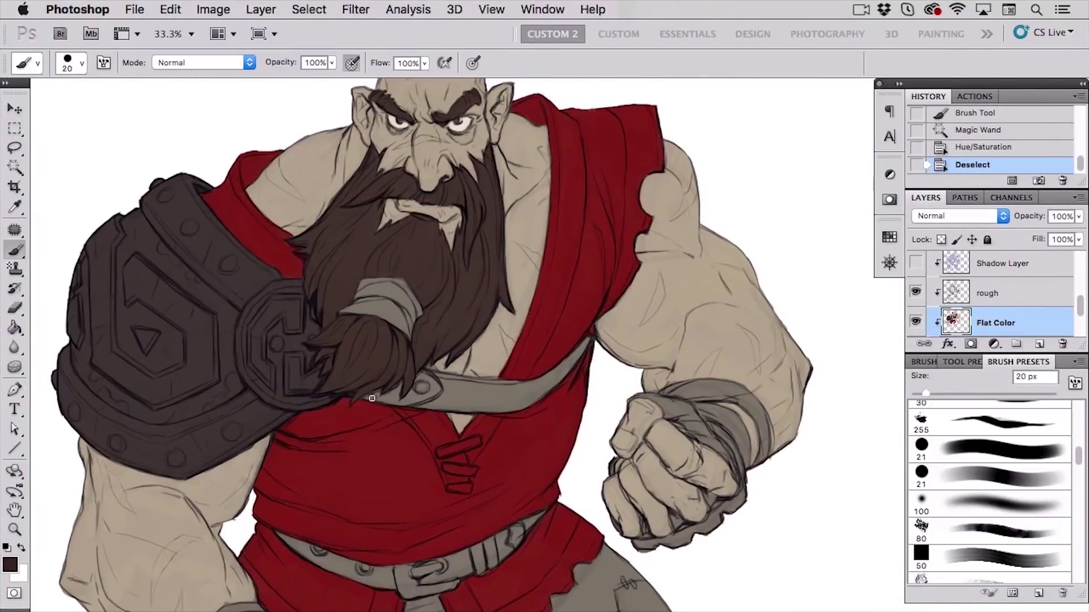
# Paint the chest strap, belt and knuckle guard dark brown on the Flat Color layer with a small hard brush.
pyautogui.moveTo(479, 394); pyautogui.dragTo(478, 283)
pyautogui.press('[')
pyautogui.moveTo(279, 426); pyautogui.dragTo(362, 466)
pyautogui.scroll(-8, 422, 440)
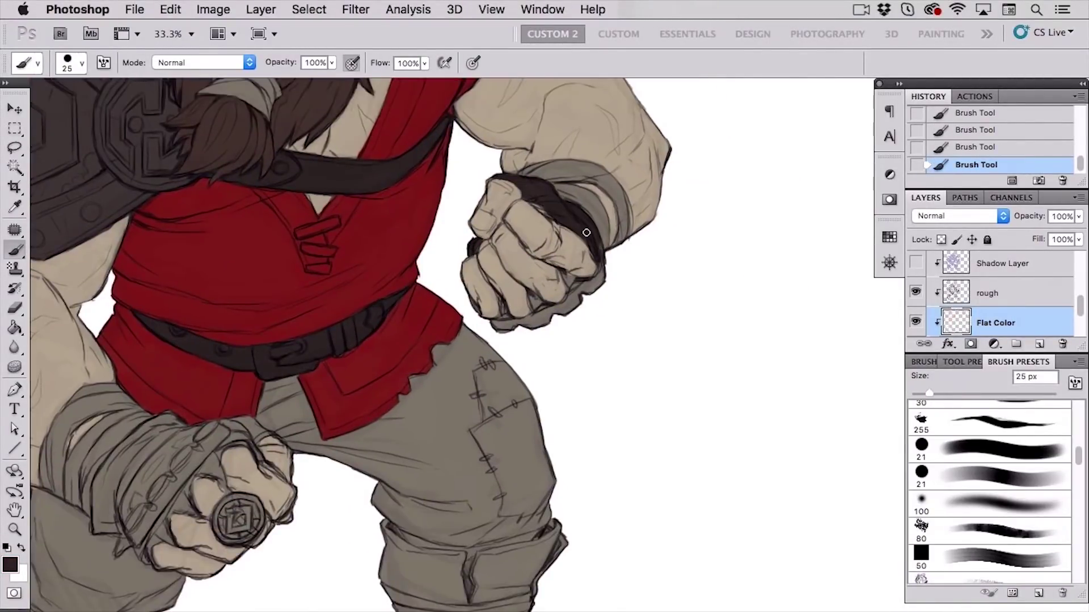